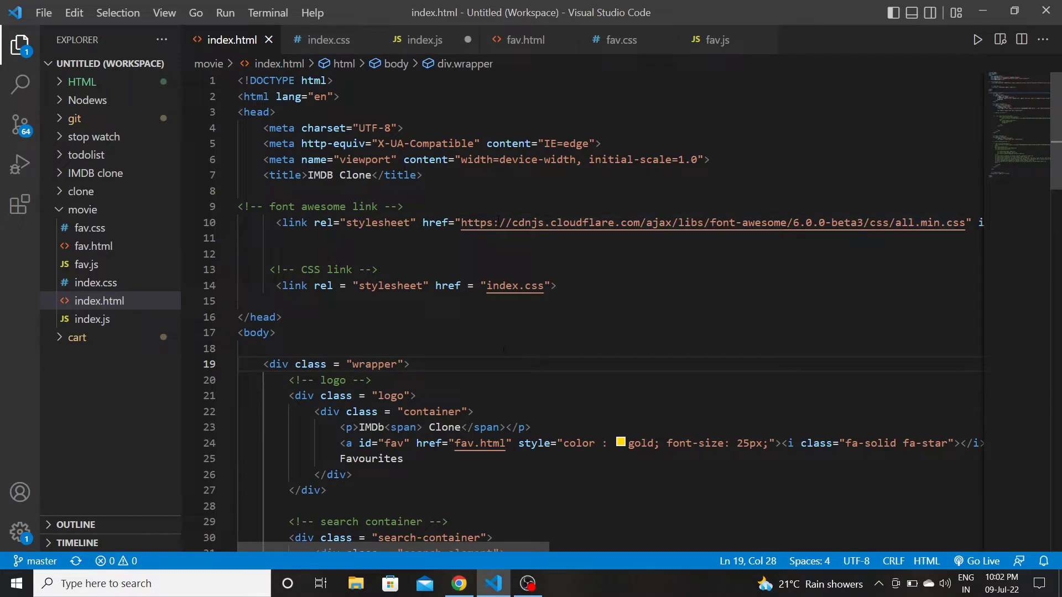
pyautogui.scroll(-2, 581, 331)
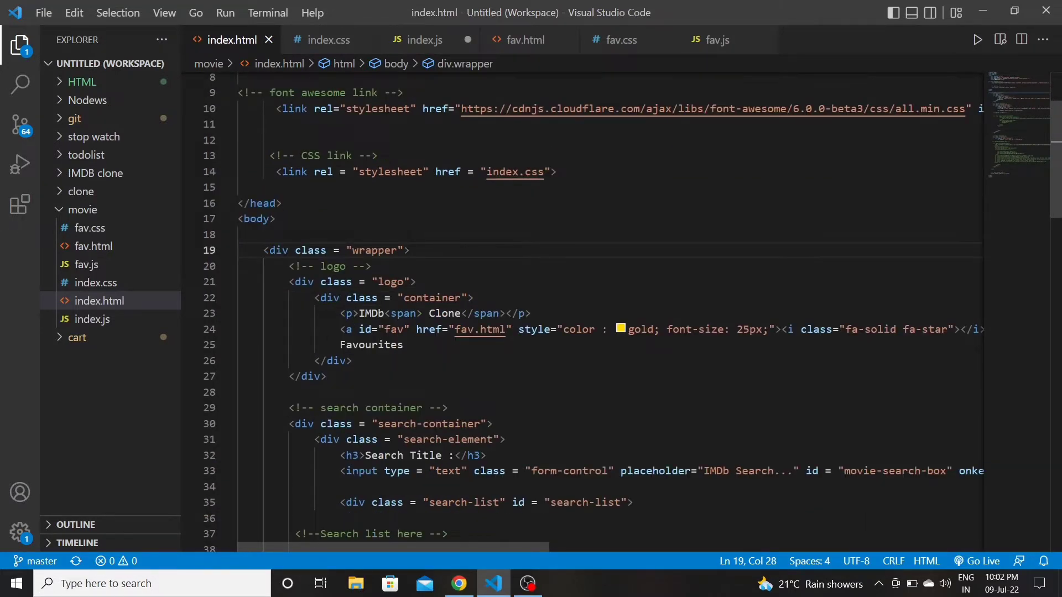
pyautogui.scroll(-2, 580, 332)
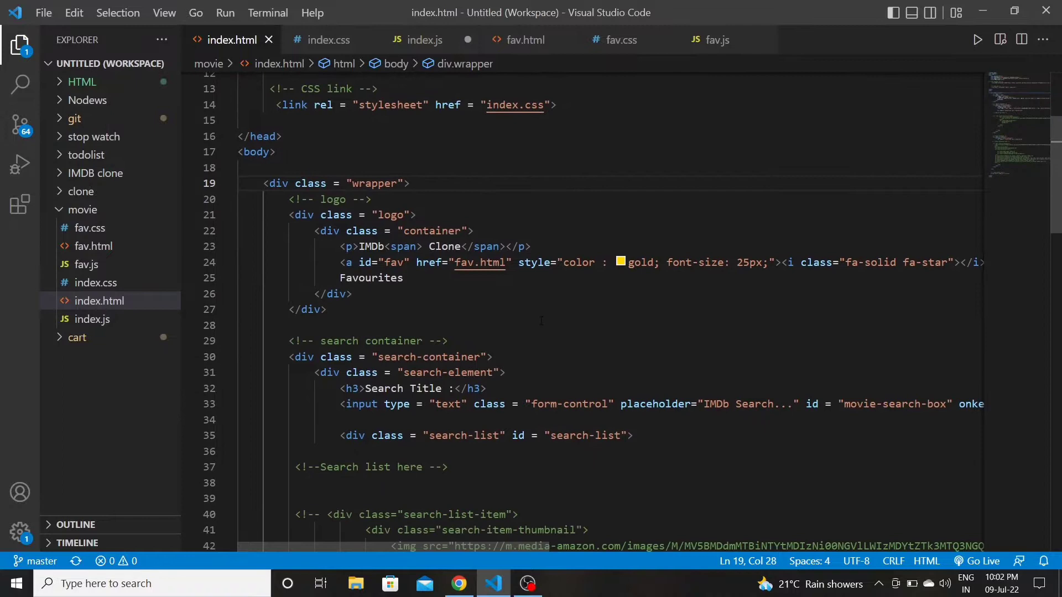
pyautogui.scroll(-2, 581, 332)
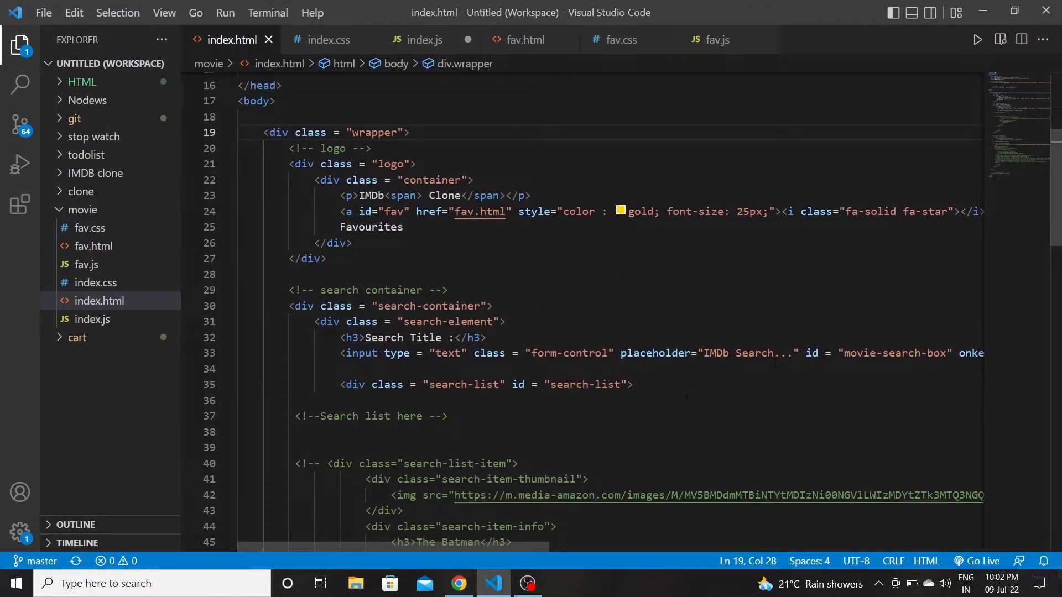
pyautogui.hscroll(5, 581, 333)
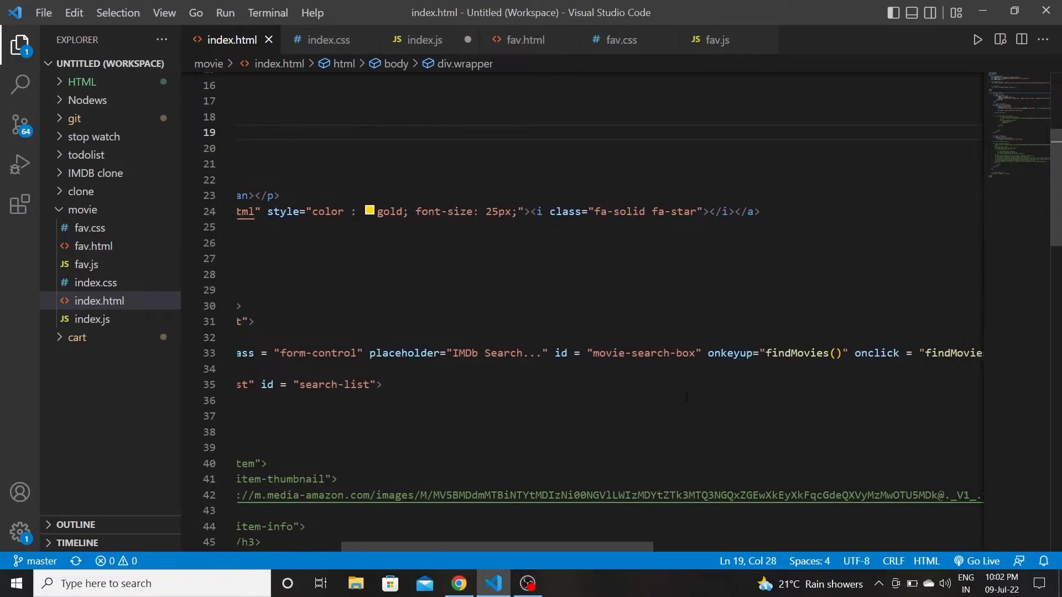
pyautogui.hscroll(-5, 687, 398)
pyautogui.scroll(-2, 686, 398)
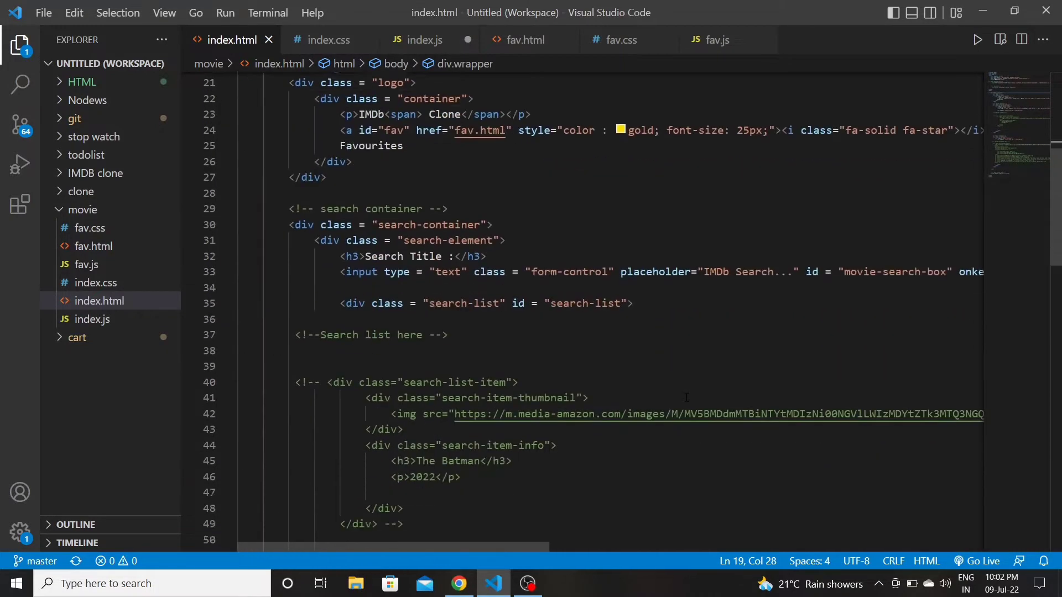
pyautogui.scroll(-1, 686, 396)
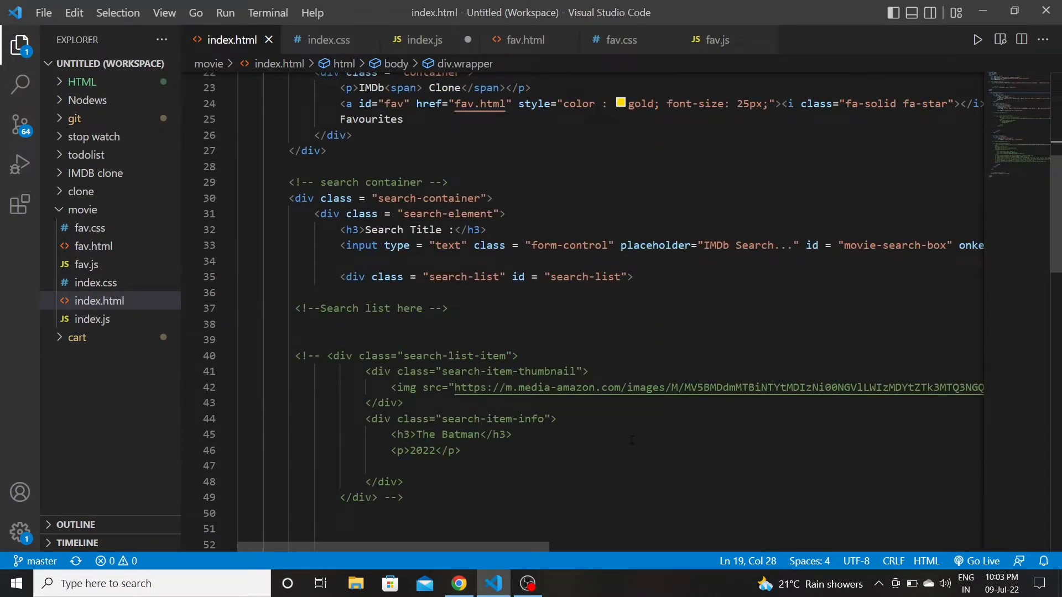
pyautogui.scroll(-3, 632, 440)
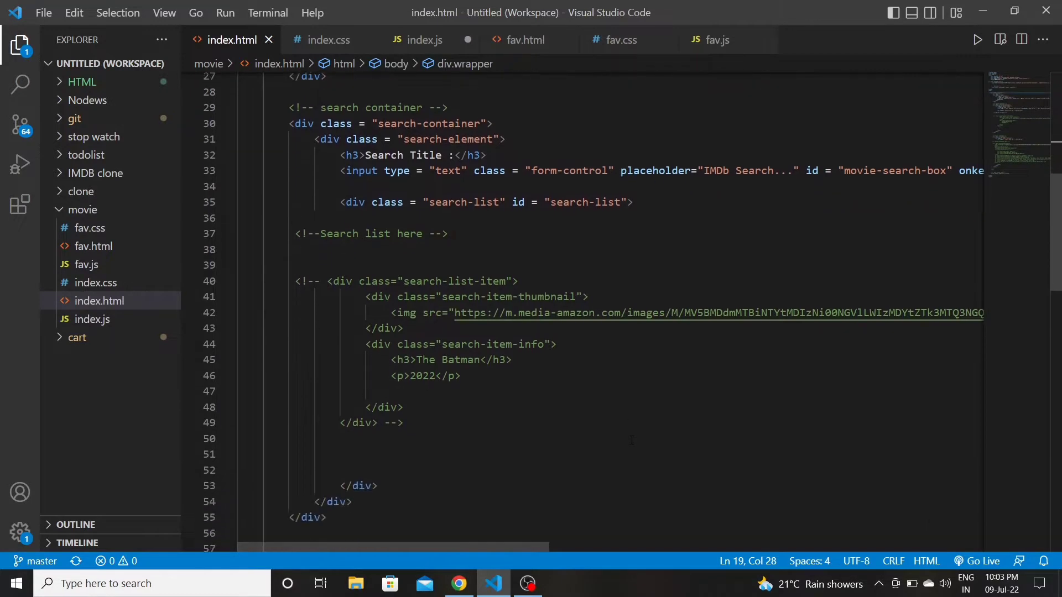
pyautogui.scroll(-5, 630, 440)
pyautogui.scroll(-2, 631, 440)
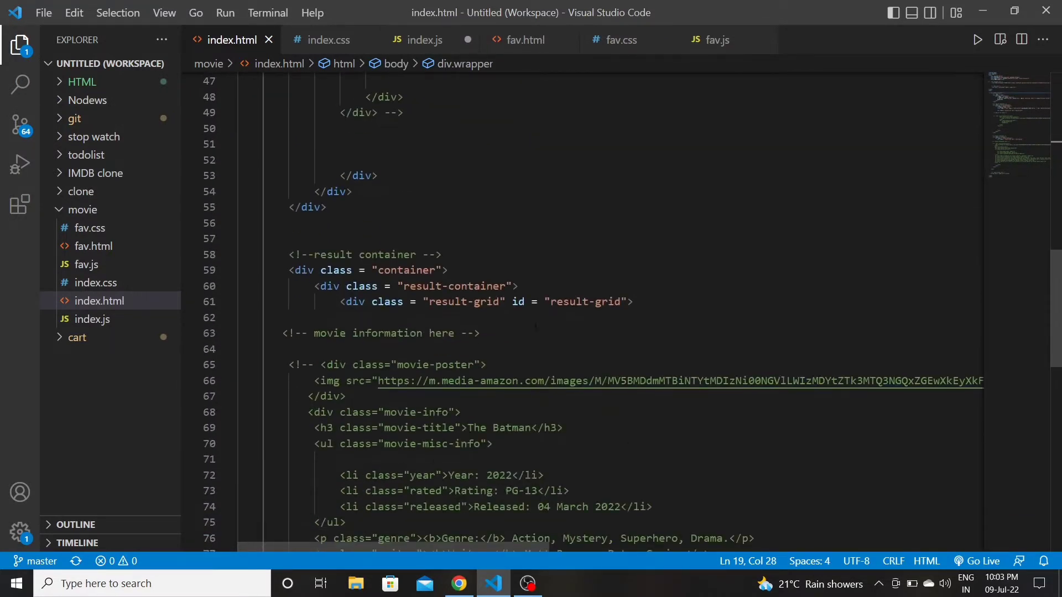
pyautogui.scroll(-2, 664, 347)
pyautogui.scroll(-1, 664, 347)
pyautogui.scroll(-3, 664, 346)
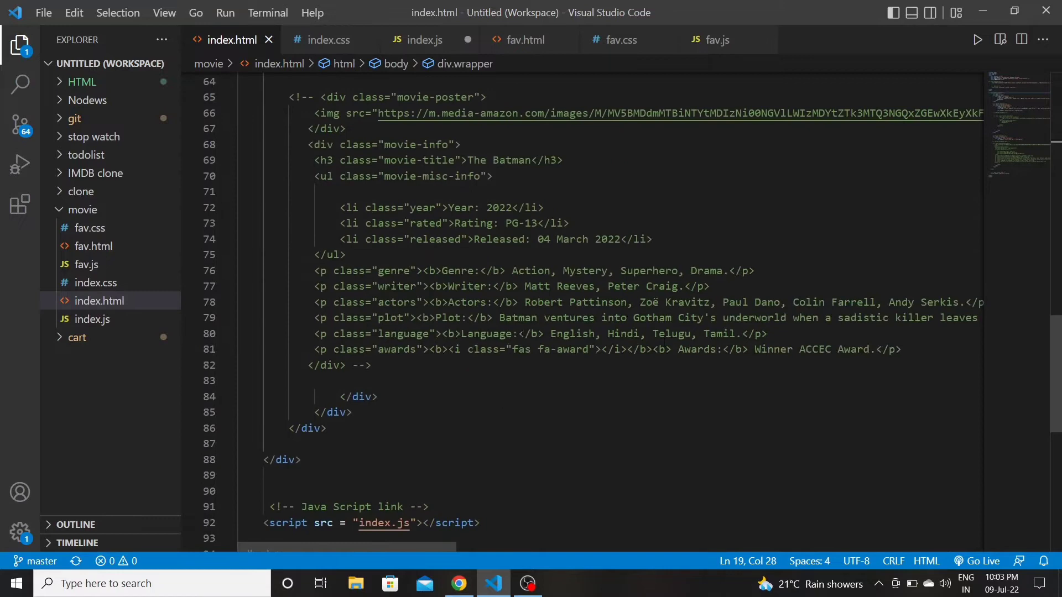
pyautogui.scroll(-5, 663, 346)
pyautogui.scroll(1, 664, 346)
pyautogui.scroll(1, 663, 347)
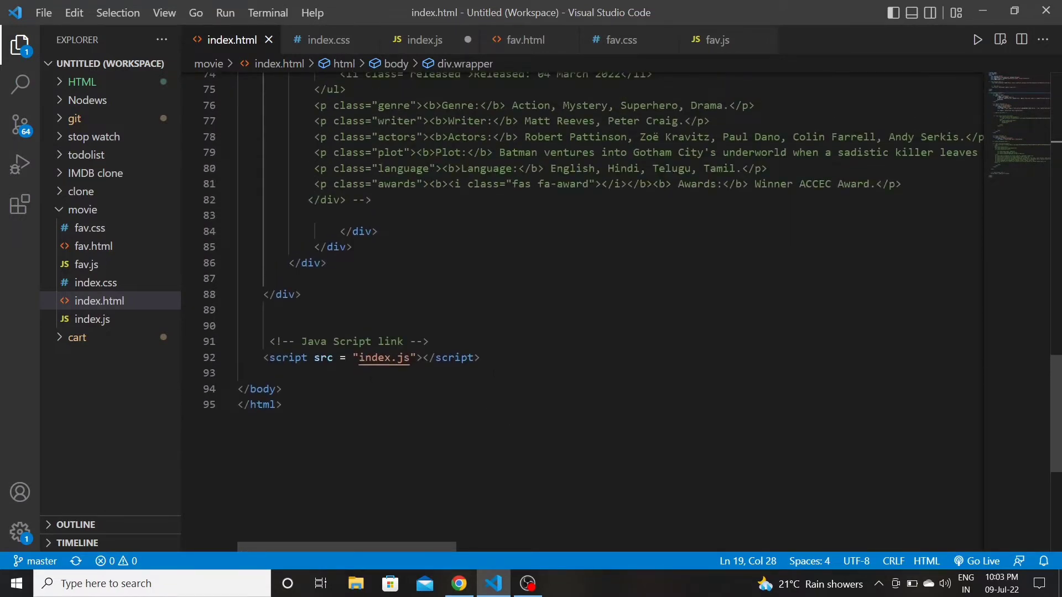
pyautogui.scroll(2, 664, 347)
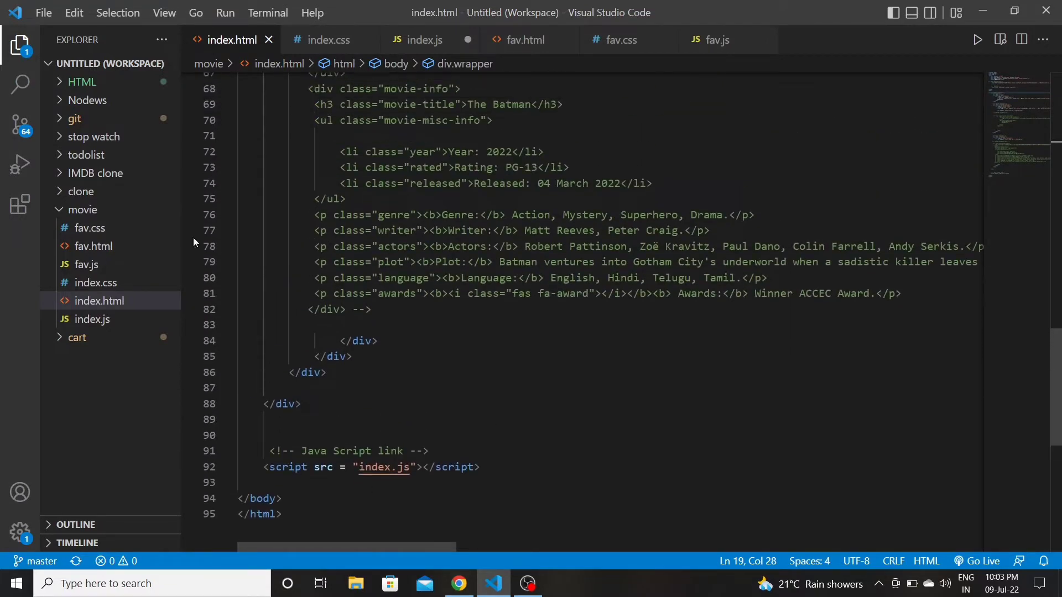
# Review the app's index.css stylesheet, then its index.js script with the movie loading and search functions.
pyautogui.click(329, 40)
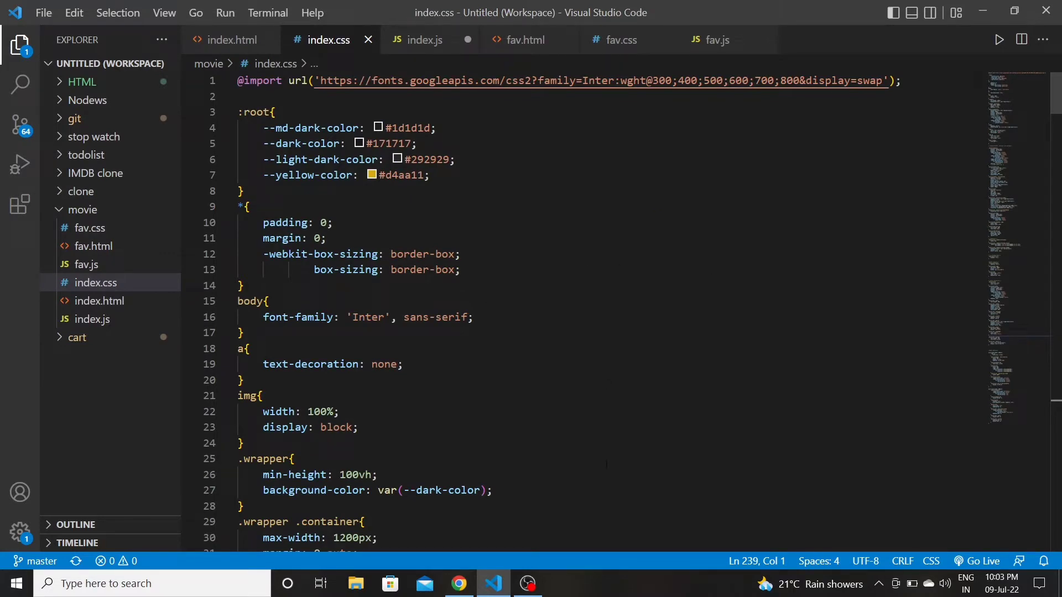
pyautogui.scroll(-3, 664, 347)
pyautogui.scroll(-1, 664, 347)
pyautogui.scroll(-3, 664, 347)
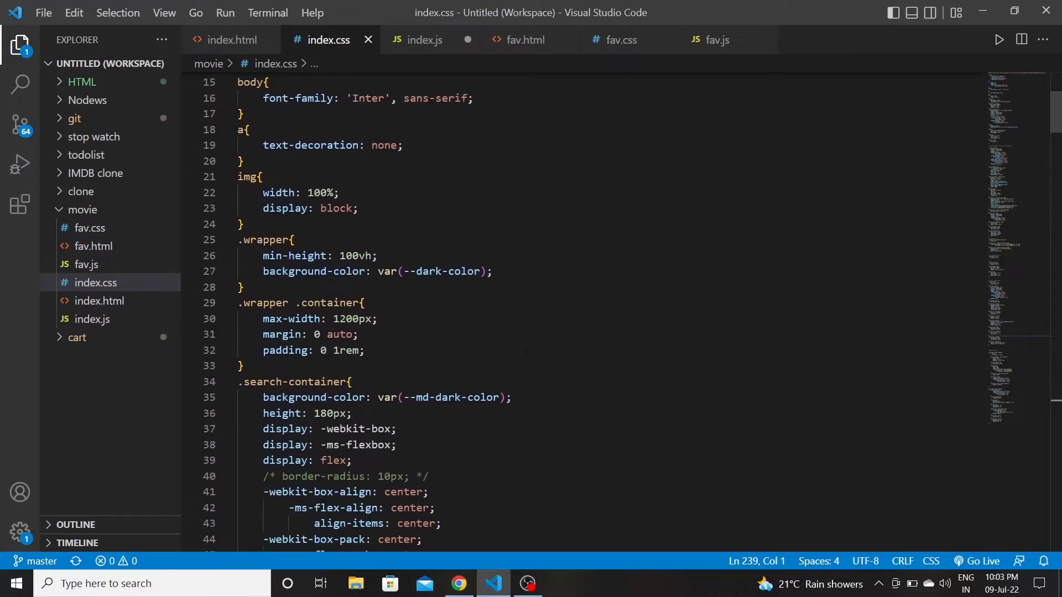
pyautogui.scroll(-3, 664, 346)
pyautogui.scroll(-1, 663, 347)
pyautogui.scroll(-5, 664, 347)
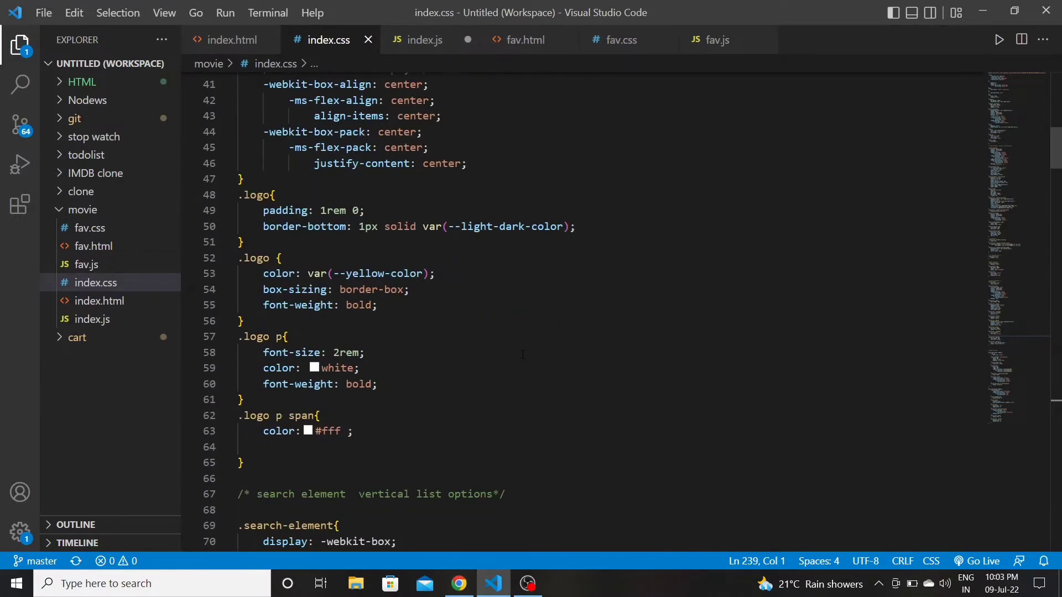
pyautogui.scroll(-3, 663, 347)
pyautogui.scroll(-5, 664, 347)
pyautogui.scroll(-5, 664, 347)
pyautogui.scroll(-4, 663, 346)
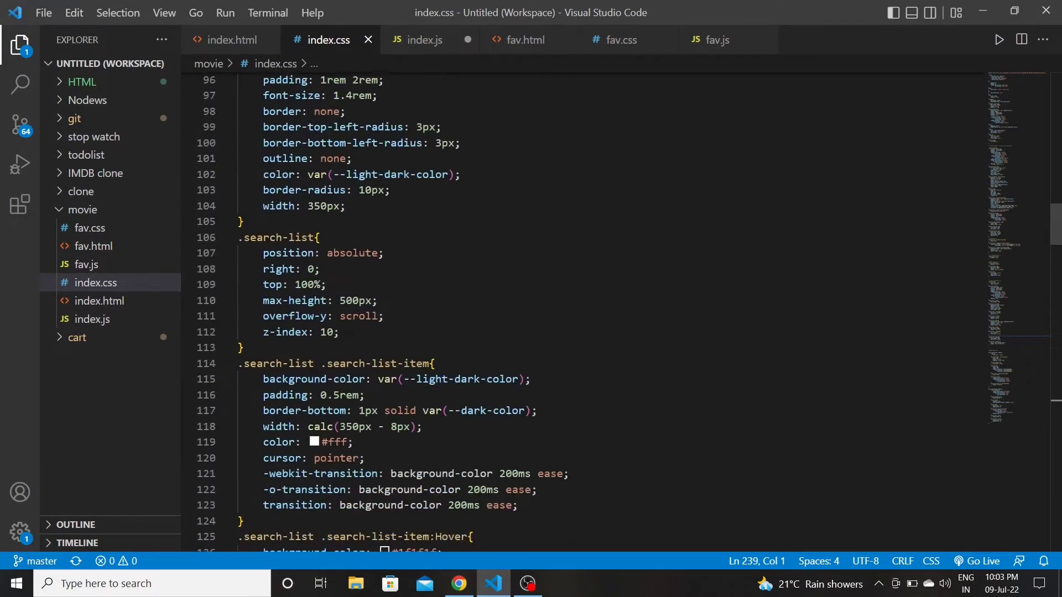
pyautogui.scroll(-4, 664, 347)
pyautogui.scroll(-5, 664, 347)
pyautogui.scroll(-3, 664, 346)
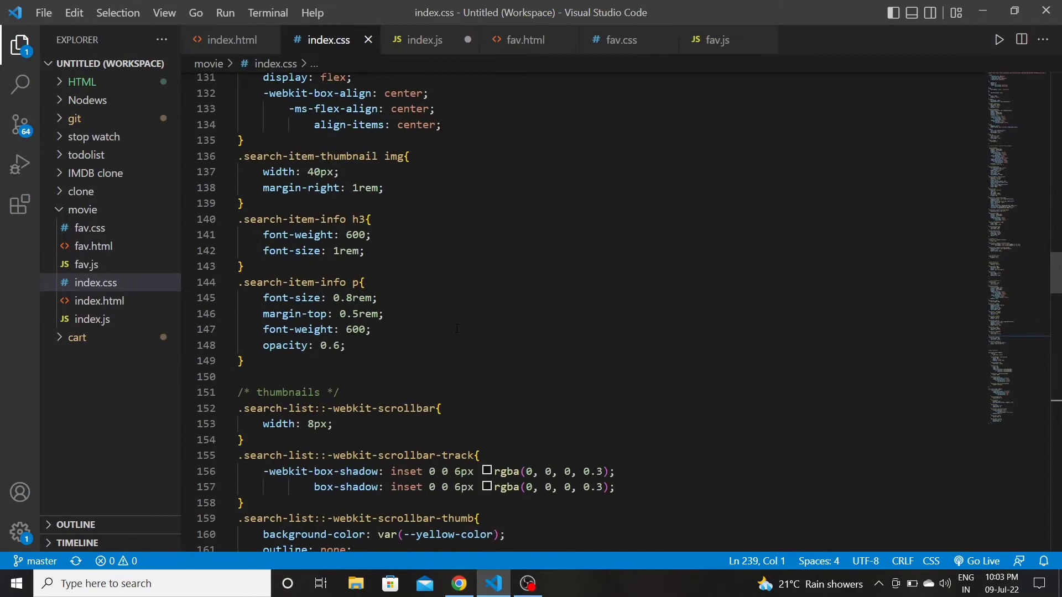
pyautogui.scroll(-4, 664, 347)
pyautogui.scroll(-3, 663, 347)
pyautogui.scroll(-7, 664, 347)
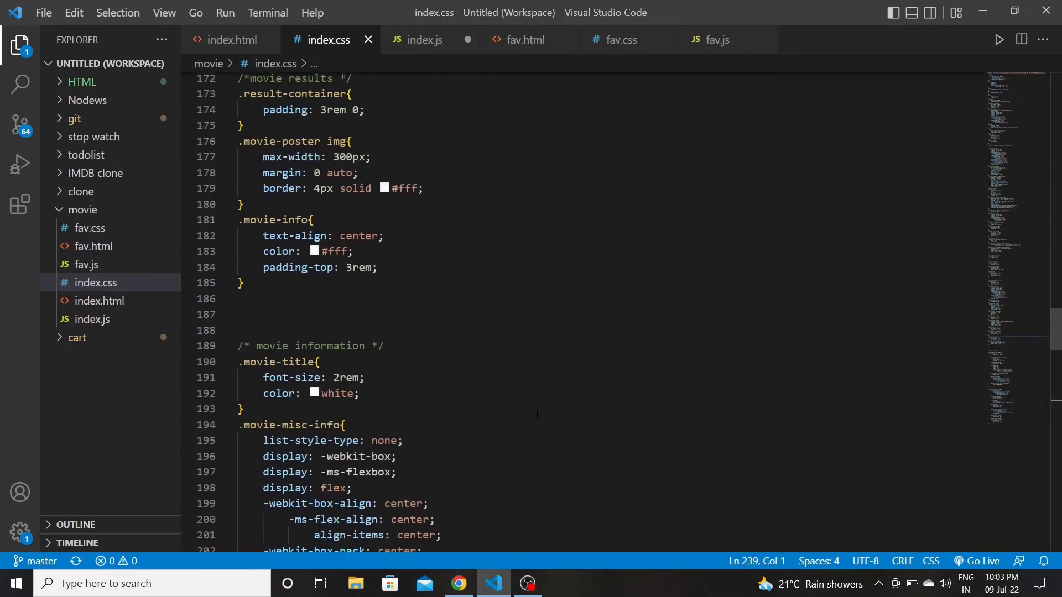
pyautogui.scroll(-5, 664, 347)
pyautogui.scroll(4, 664, 346)
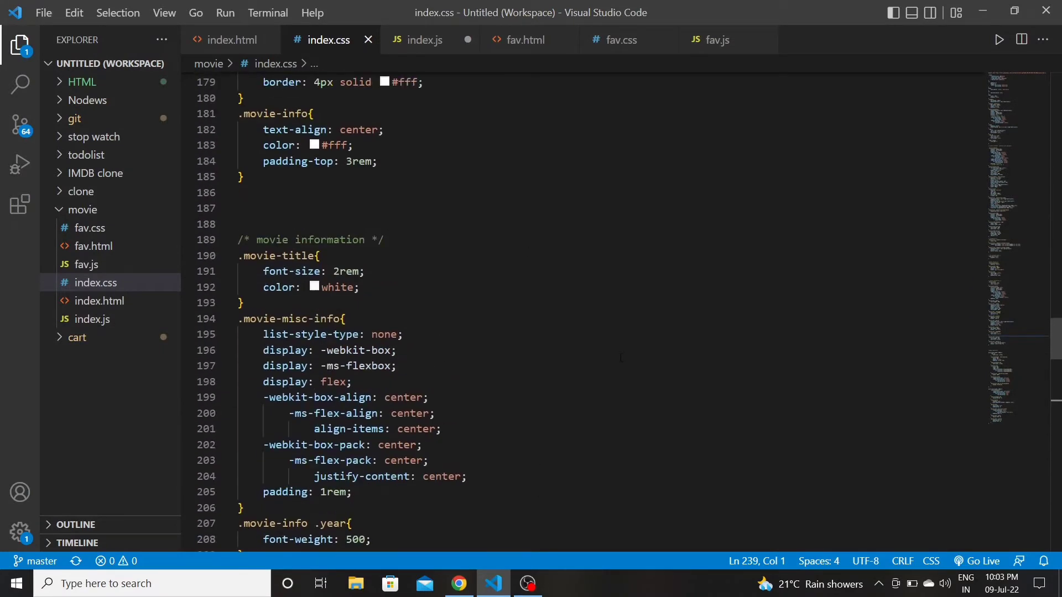
pyautogui.scroll(-5, 664, 347)
pyautogui.scroll(-10, 664, 347)
pyautogui.scroll(-6, 664, 348)
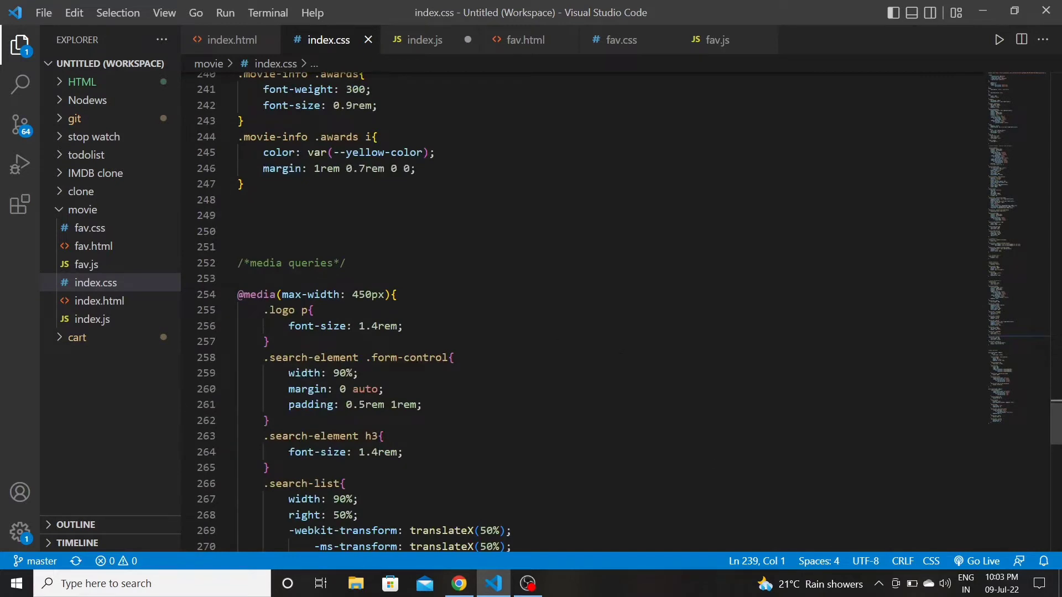
pyautogui.click(419, 40)
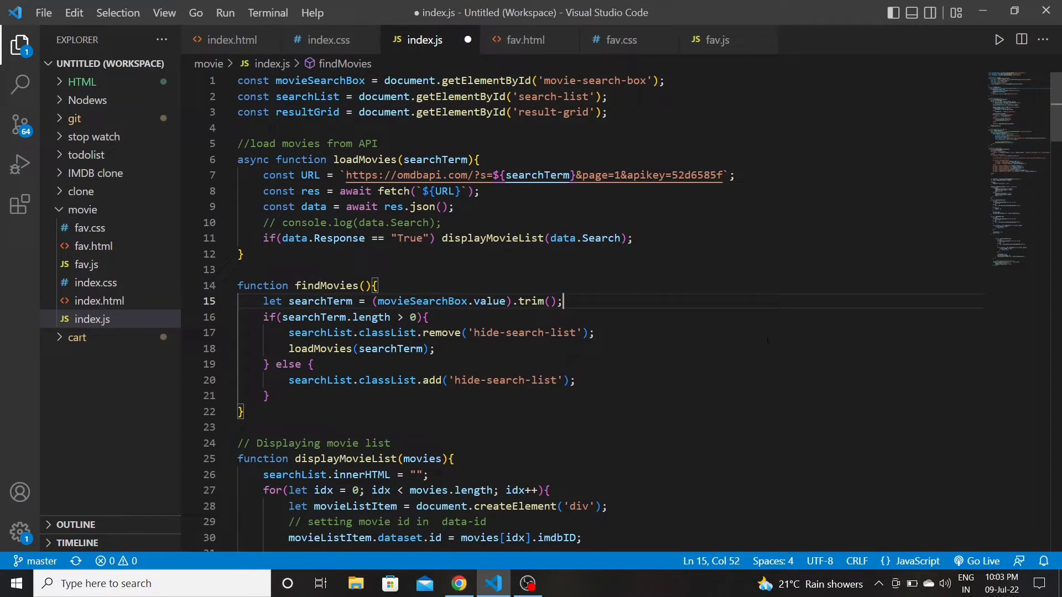
pyautogui.click(459, 584)
pyautogui.click(572, 11)
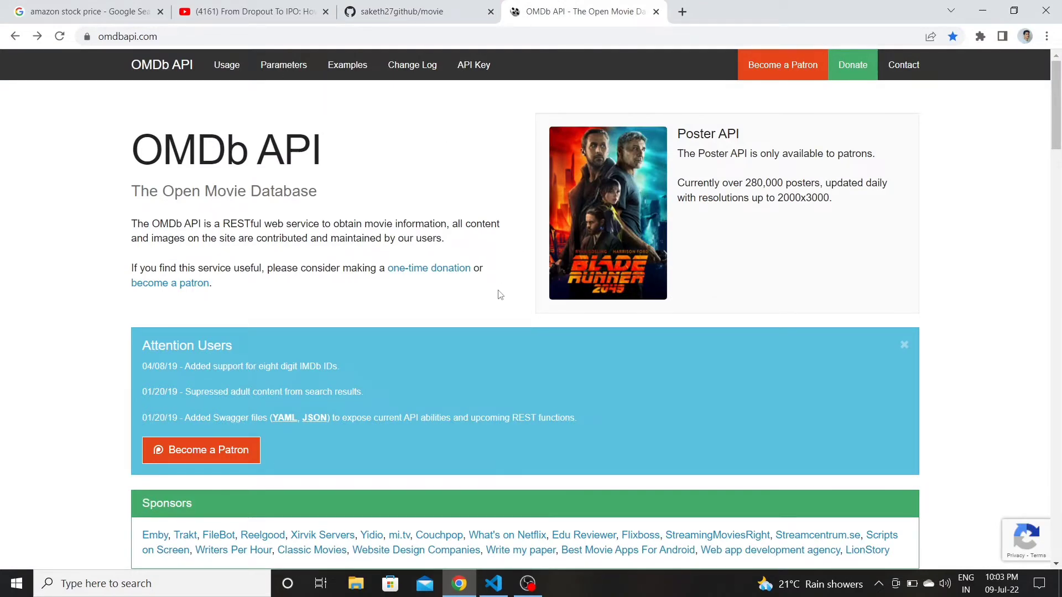
pyautogui.scroll(-4, 509, 304)
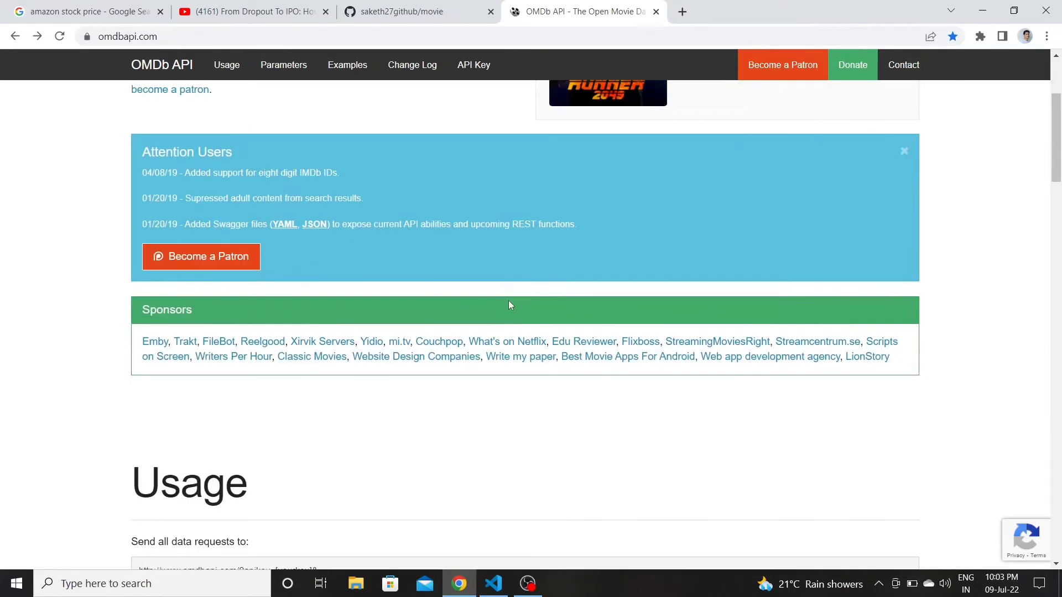
pyautogui.scroll(4, 508, 304)
pyautogui.scroll(-5, 509, 304)
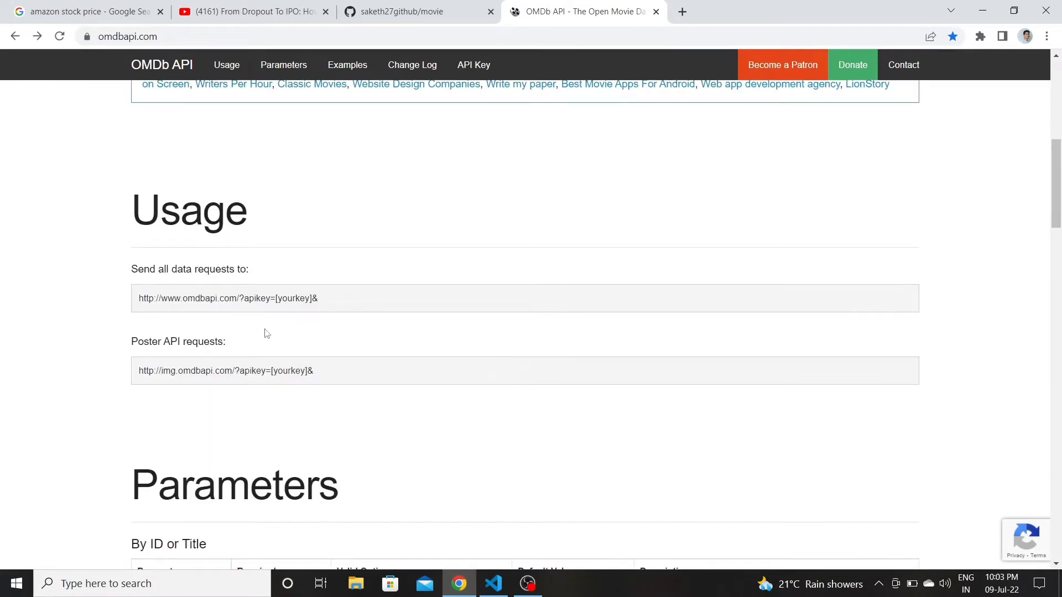
pyautogui.scroll(5, 421, 344)
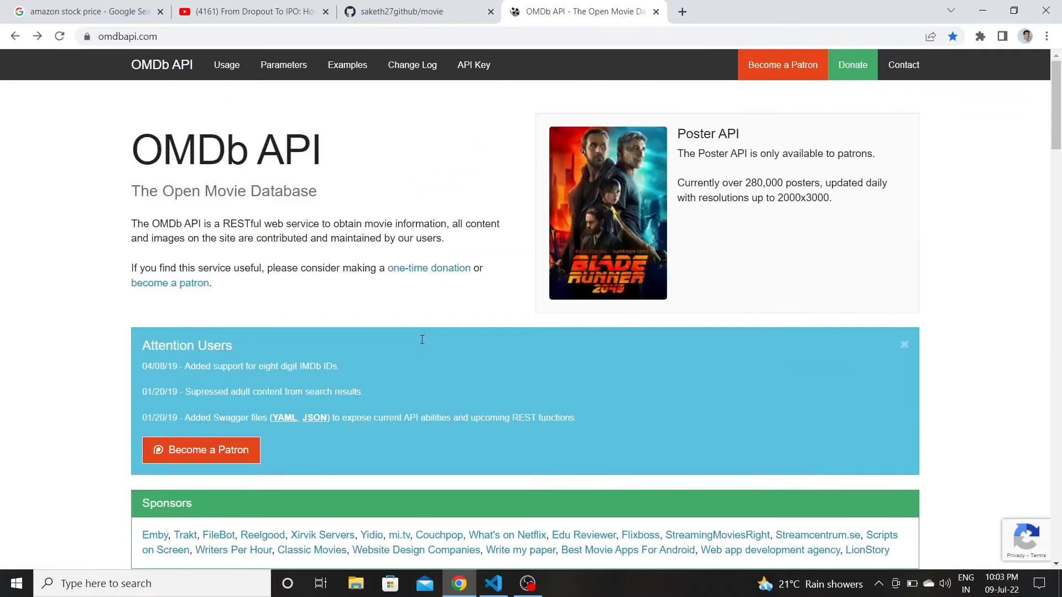
pyautogui.click(474, 65)
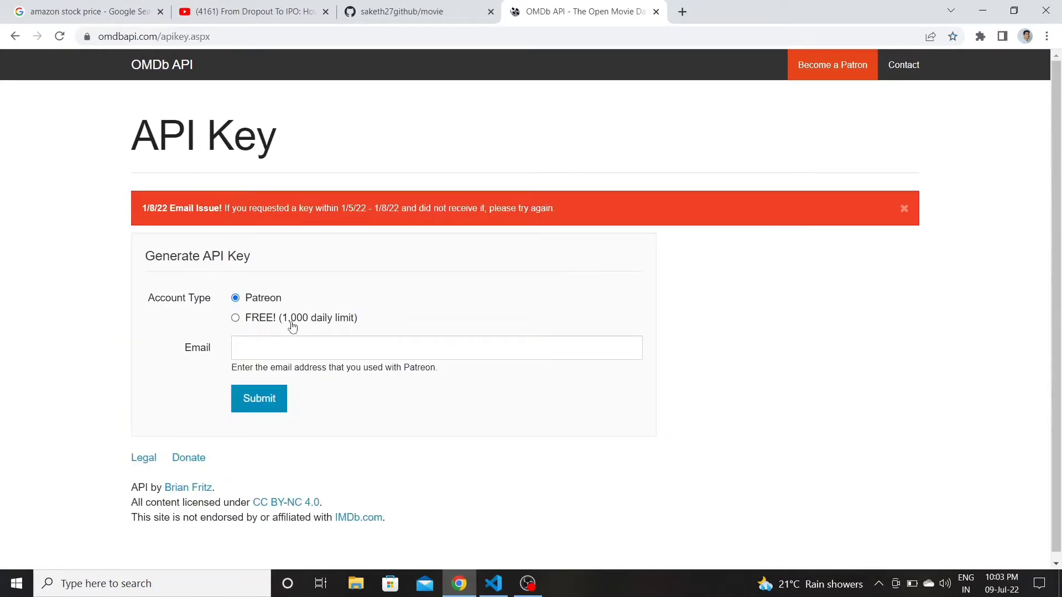
pyautogui.click(236, 318)
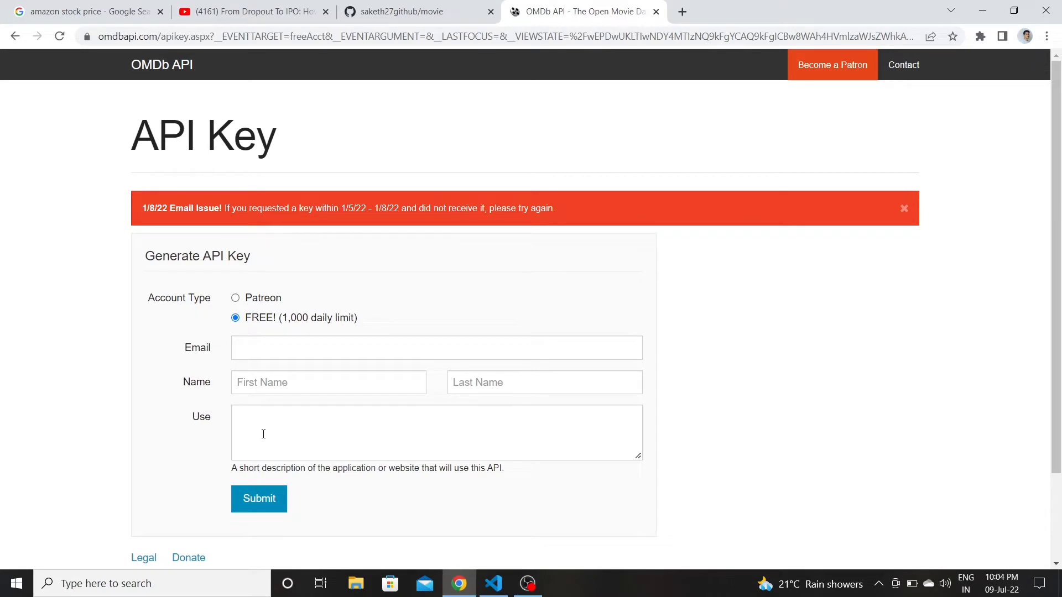
pyautogui.hotkey('alt', 'Left')
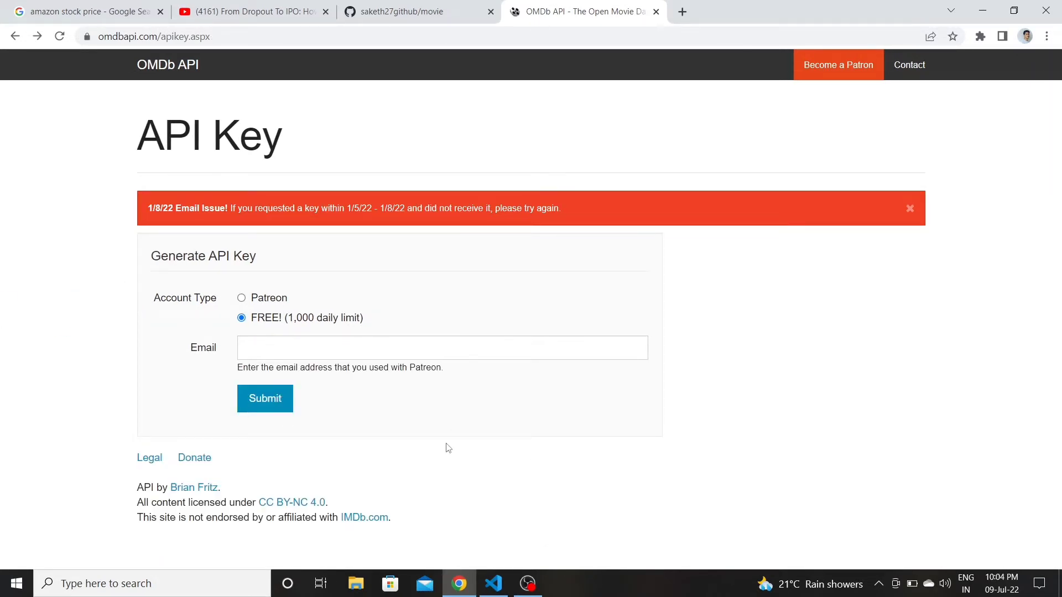
pyautogui.hotkey('alt', 'Left')
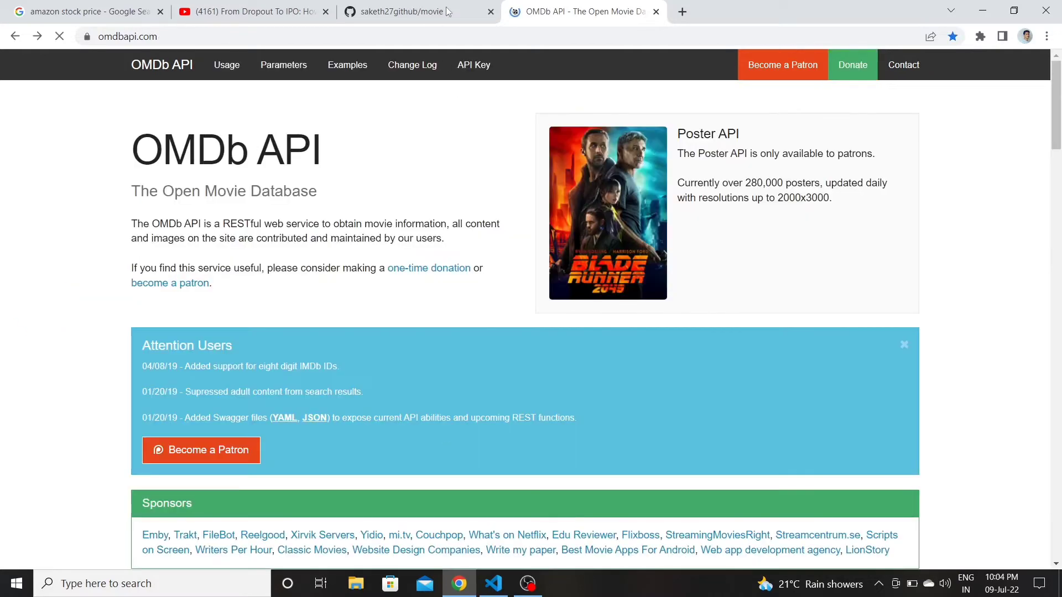
# Back in the editor, highlight the apikey value in index.js's fetch URL, then show displayMovieDetails.
pyautogui.click(494, 583)
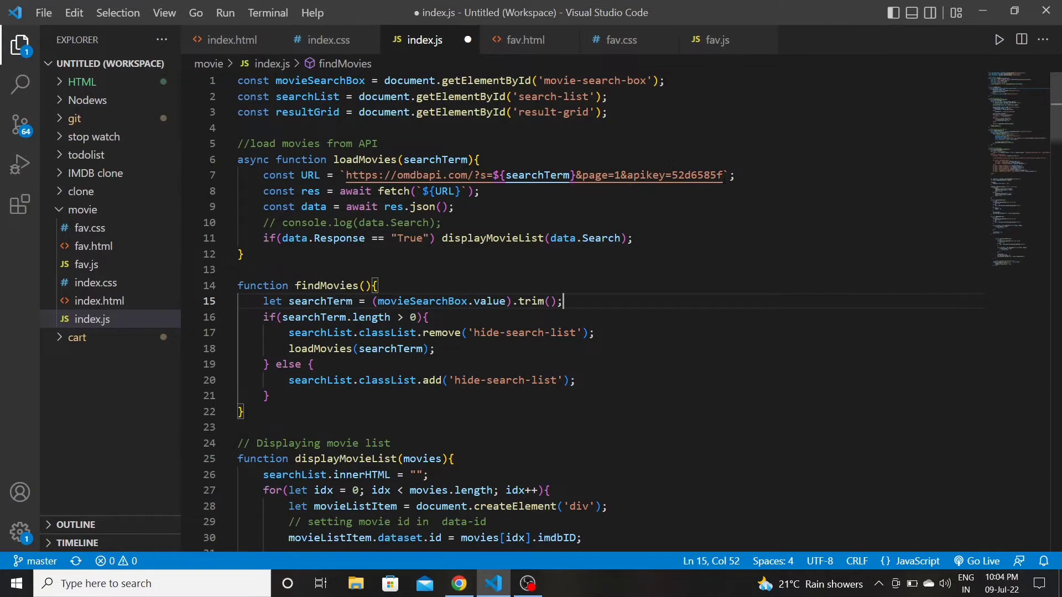
pyautogui.moveTo(723, 176); pyautogui.dragTo(670, 175)
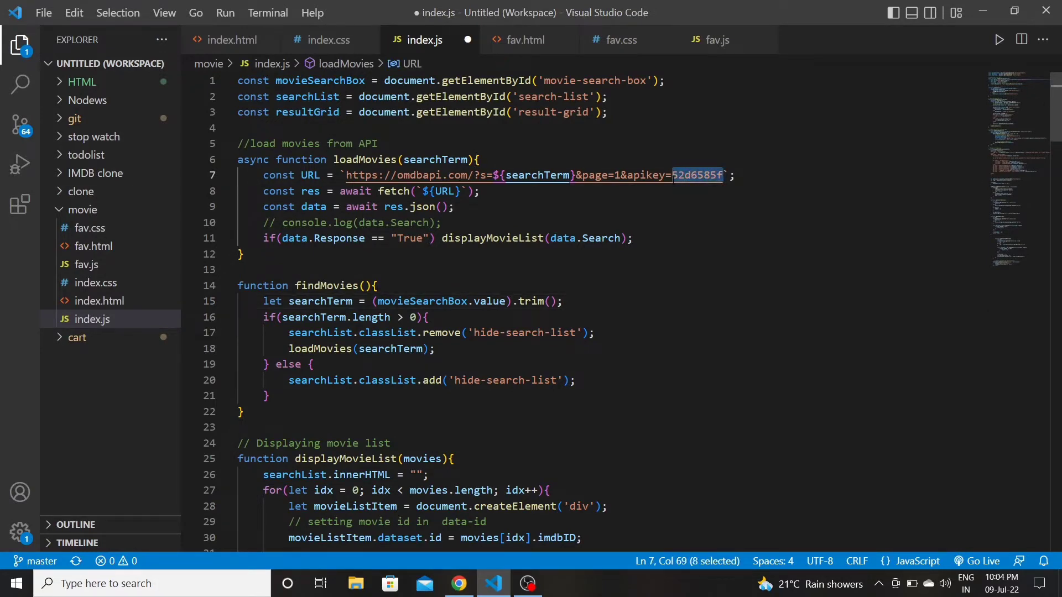
pyautogui.click(249, 270)
pyautogui.scroll(-10, 531, 332)
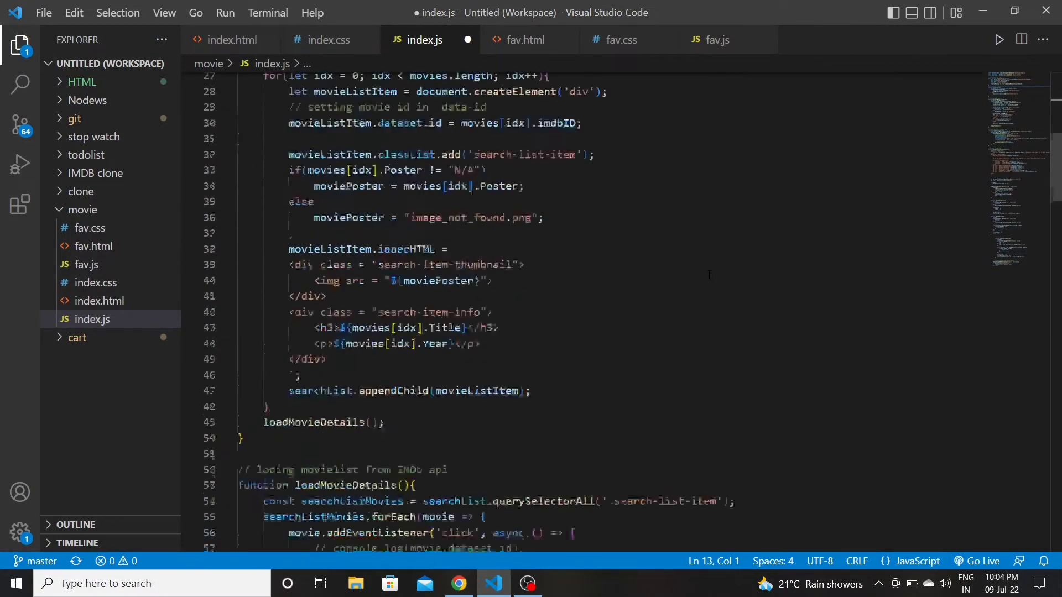
pyautogui.scroll(-5, 531, 332)
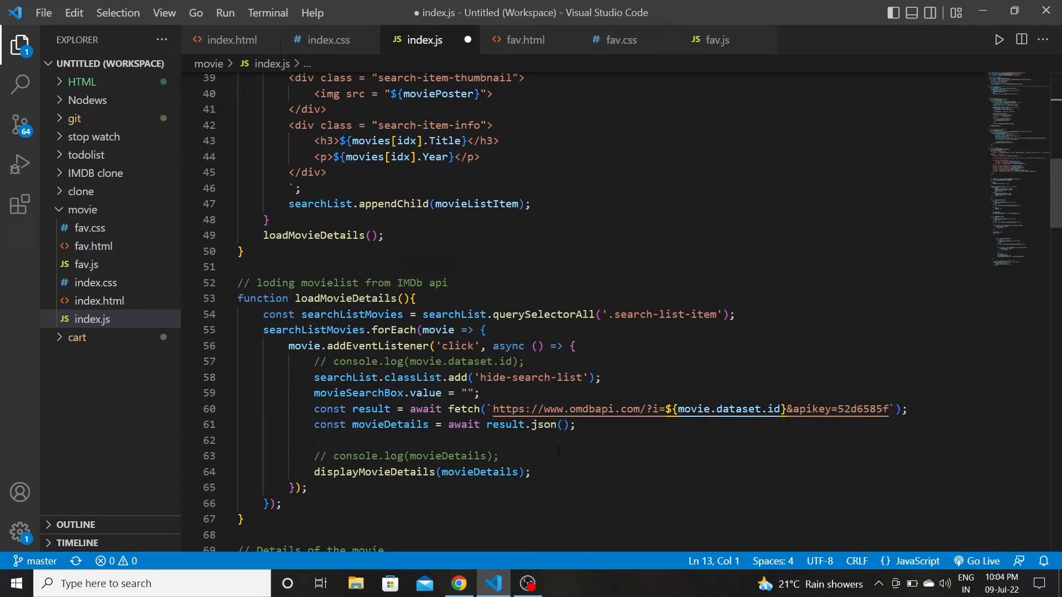
pyautogui.scroll(-3, 557, 452)
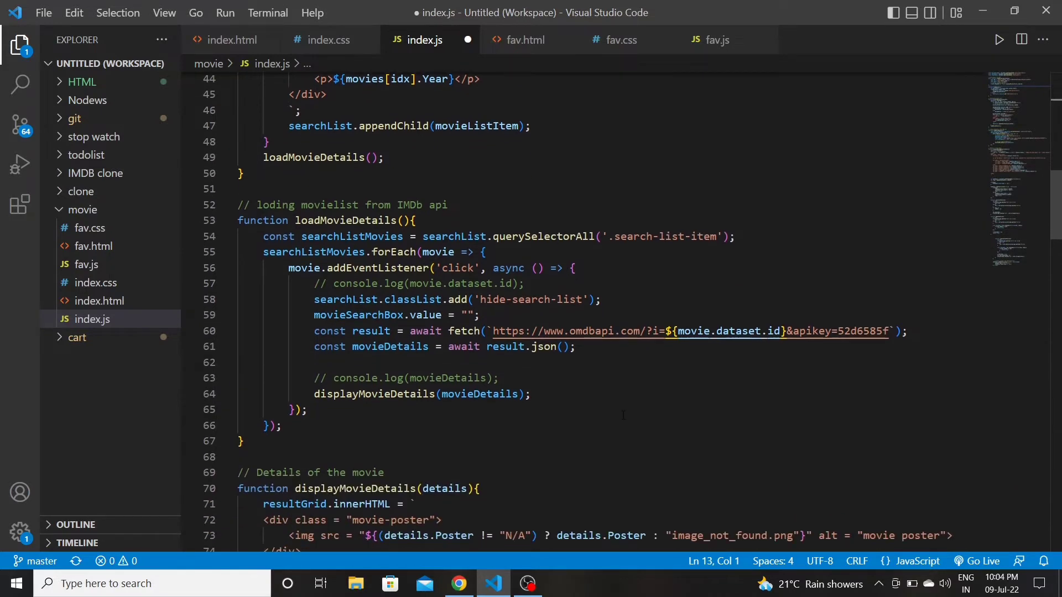
pyautogui.scroll(-3, 557, 452)
pyautogui.scroll(-3, 557, 452)
pyautogui.scroll(-3, 558, 452)
pyautogui.scroll(-3, 557, 453)
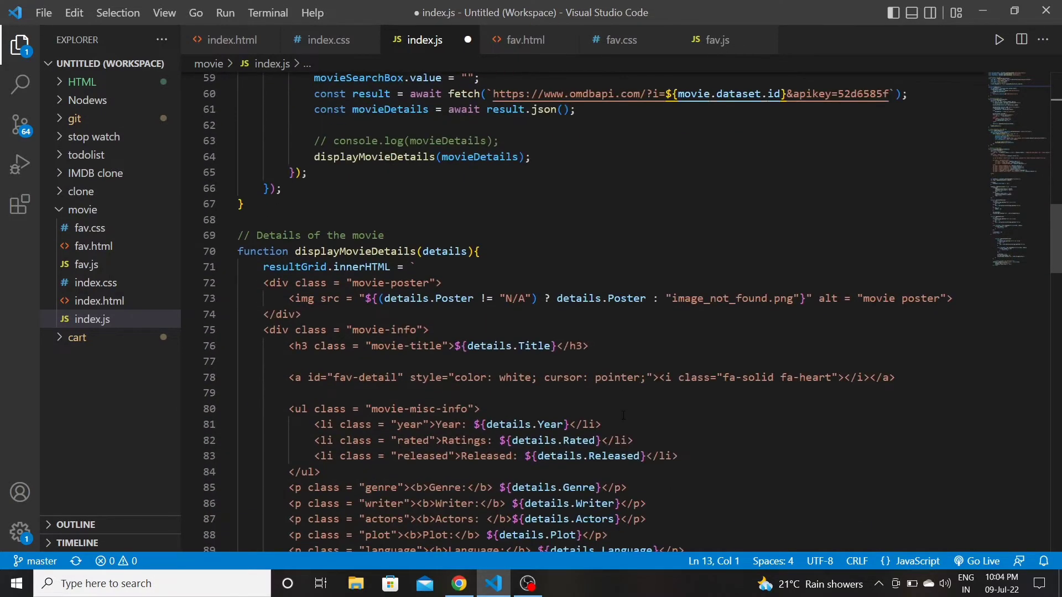
pyautogui.scroll(-3, 557, 452)
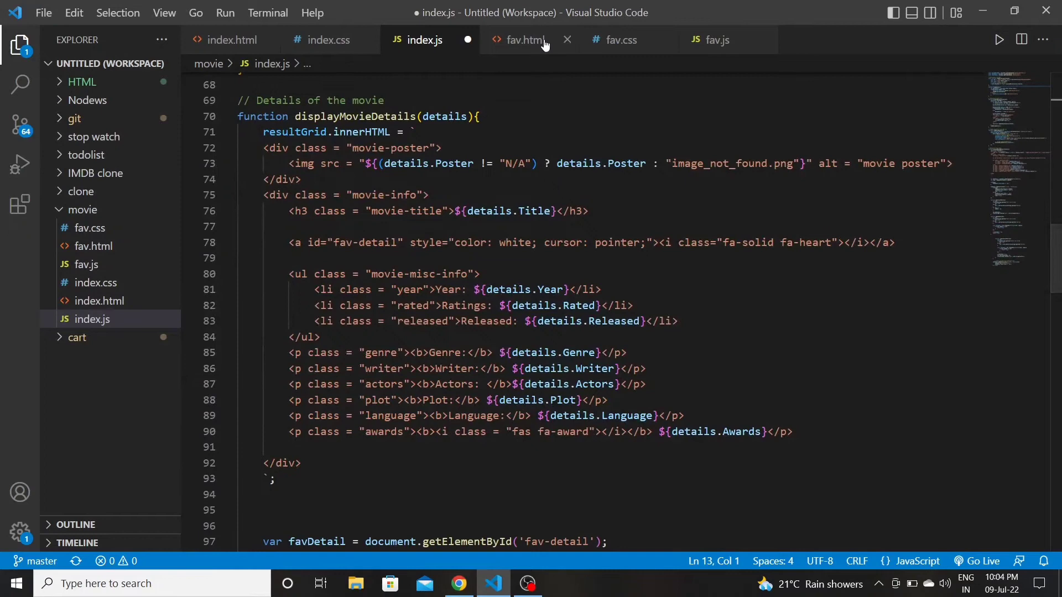
# Review fav.html, the Imdb Favourites page markup.
pyautogui.click(525, 40)
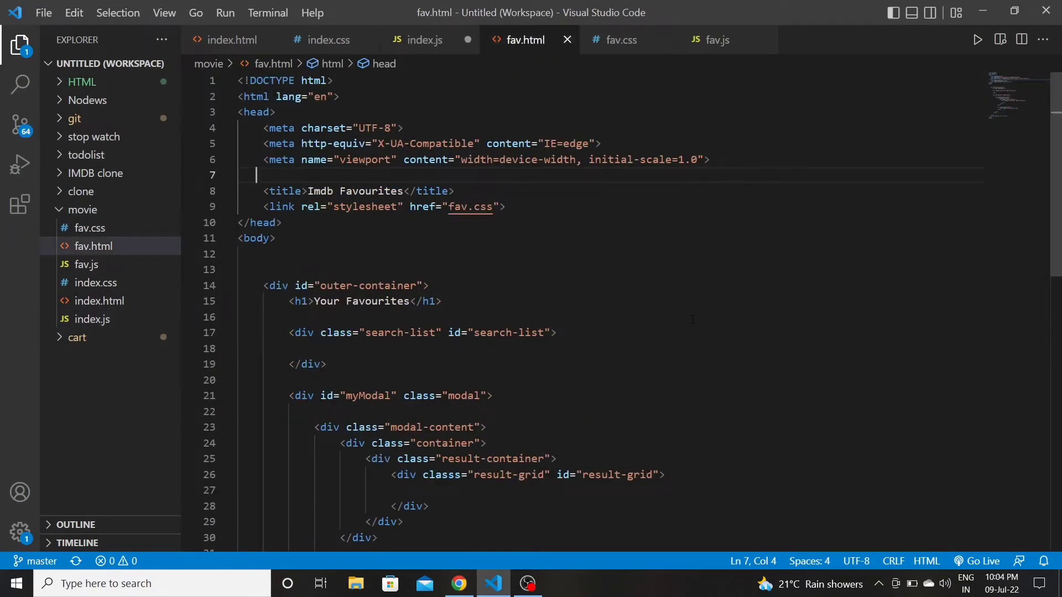
pyautogui.scroll(-1, 558, 373)
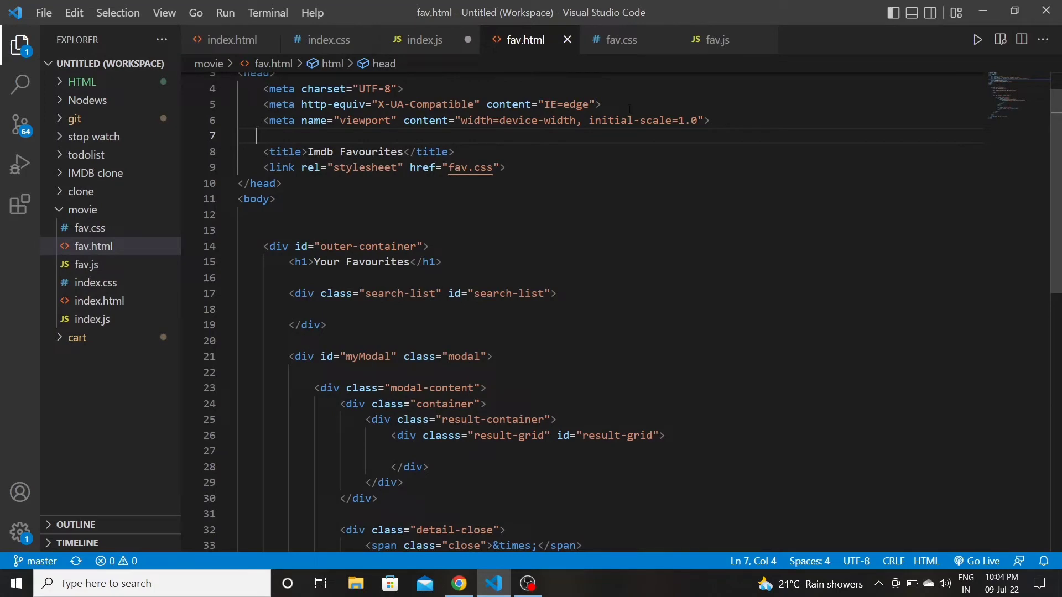
pyautogui.scroll(-3, 558, 331)
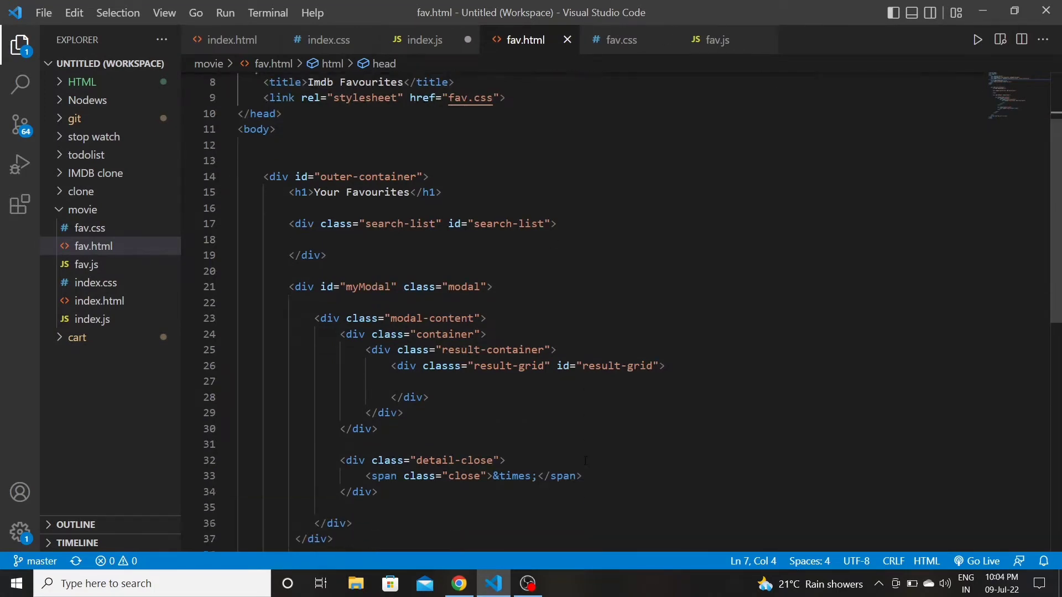
pyautogui.scroll(-4, 558, 332)
pyautogui.scroll(6, 557, 331)
pyautogui.scroll(2, 557, 332)
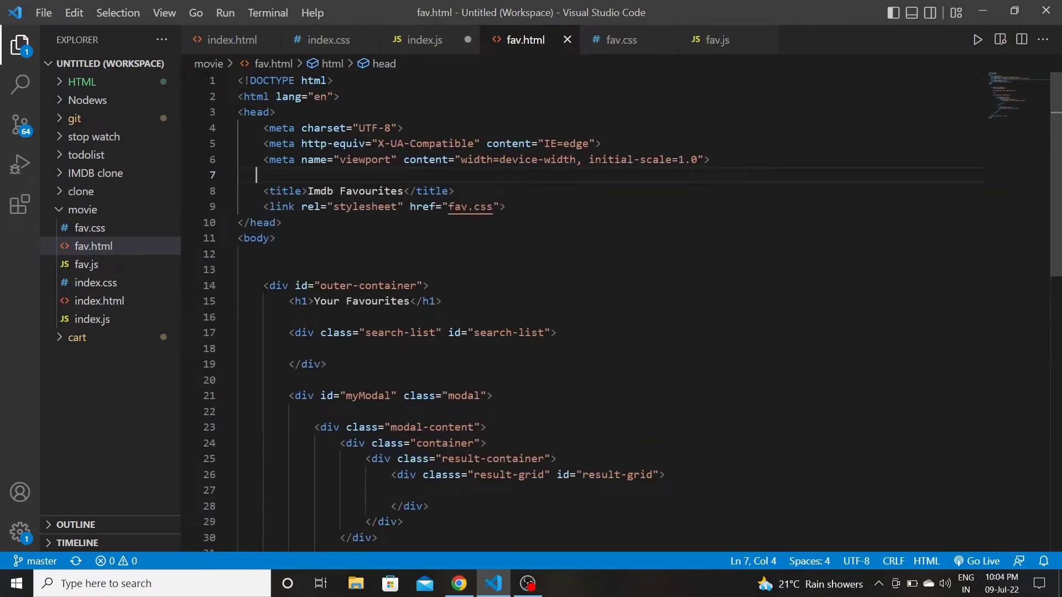
# Review index.html's page markup from its top.
pyautogui.click(235, 40)
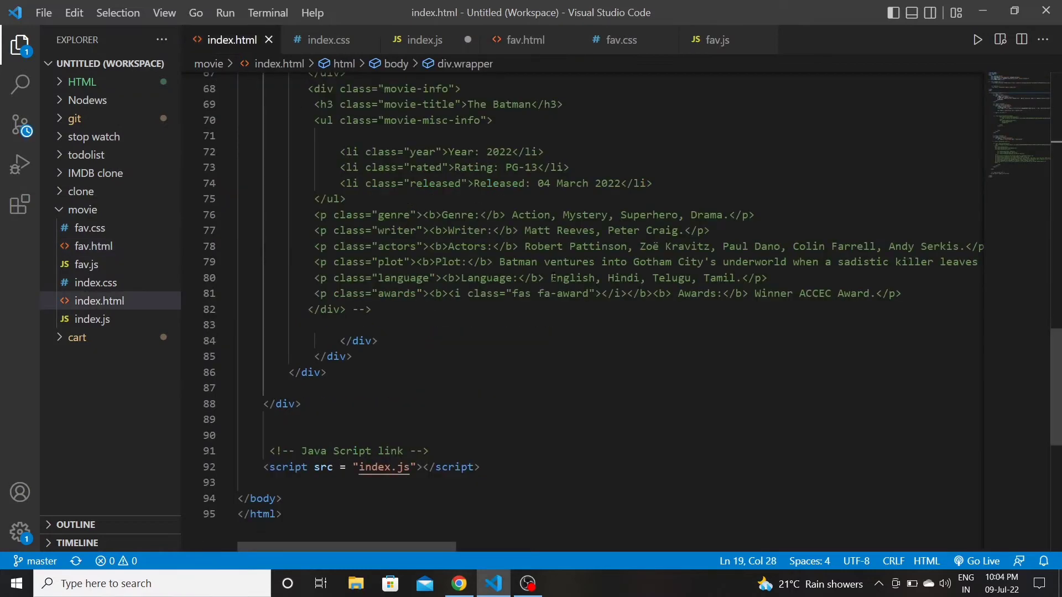
pyautogui.scroll(10, 551, 278)
pyautogui.scroll(5, 552, 278)
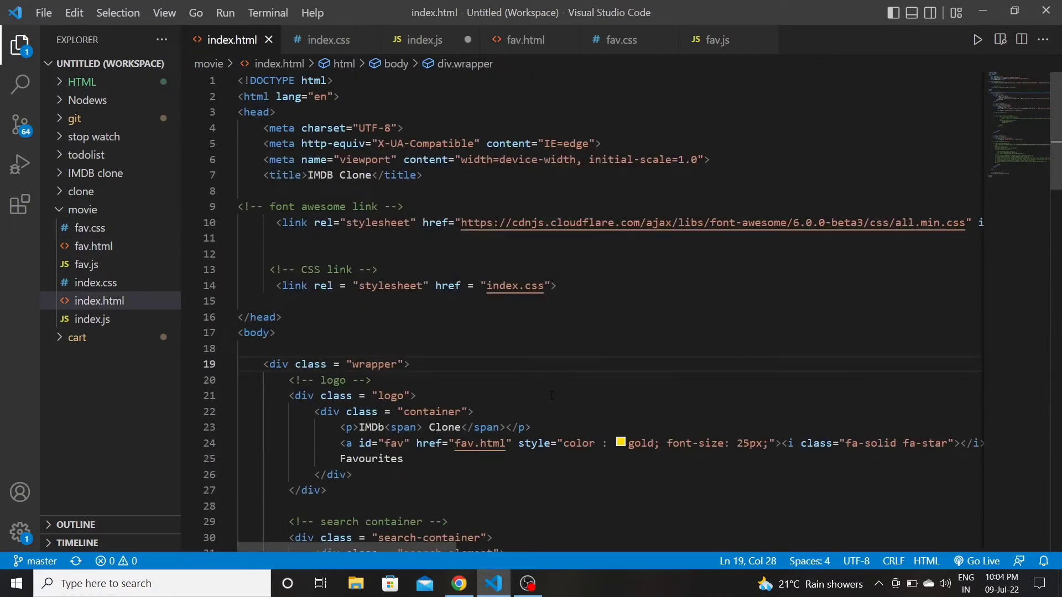
pyautogui.scroll(-2, 551, 332)
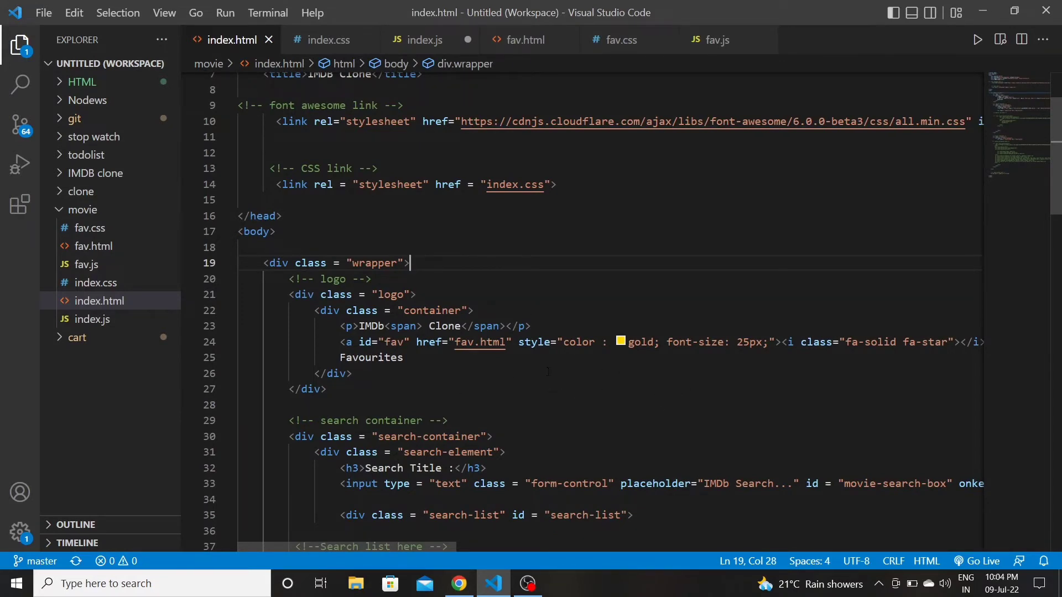
# Return to the browser and review the movie repository's file list, README and Languages on GitHub.
pyautogui.click(458, 583)
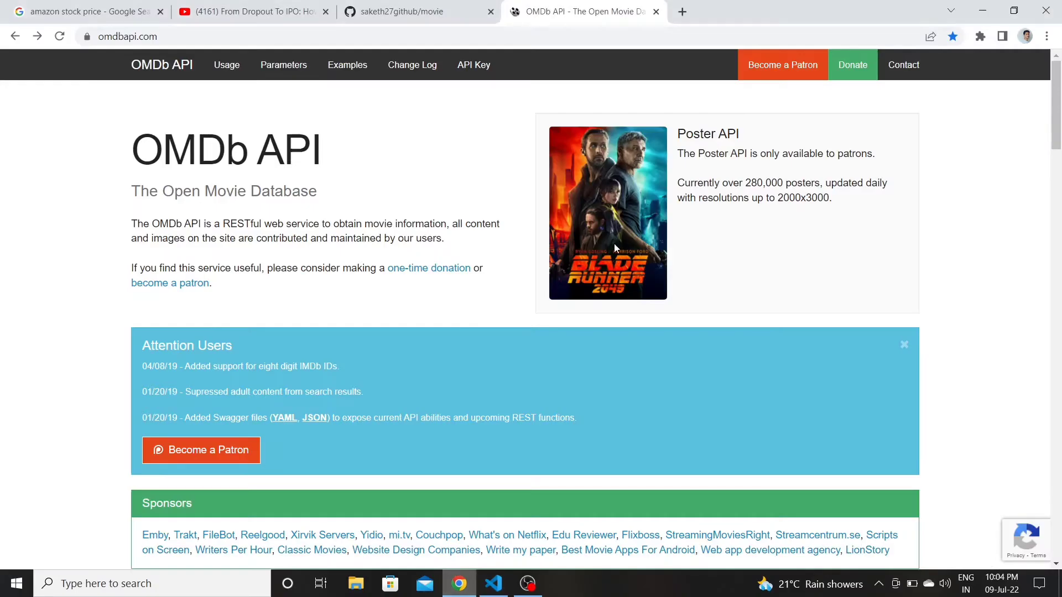
pyautogui.click(447, 10)
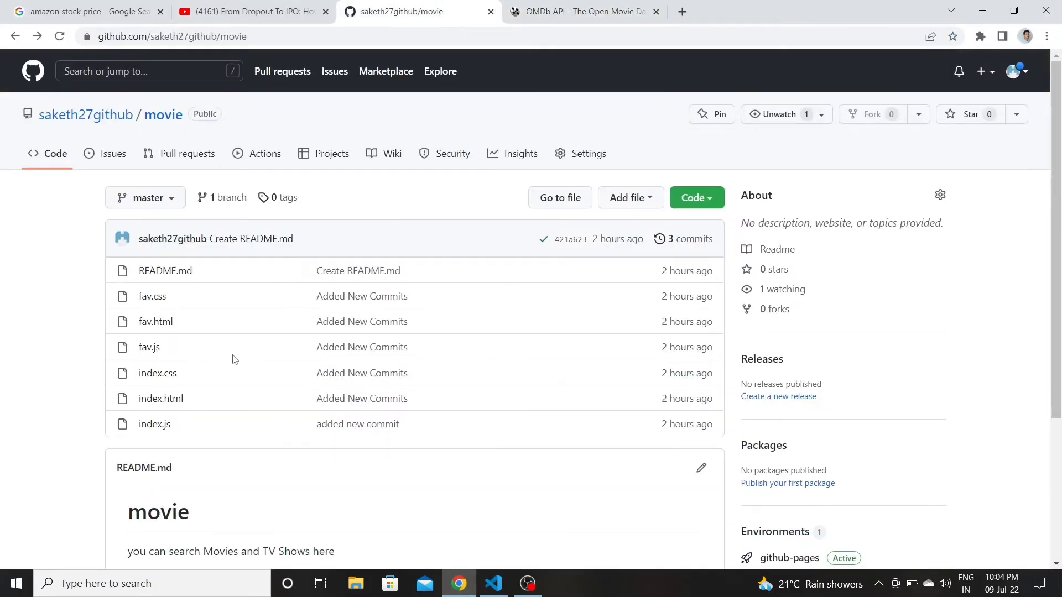
pyautogui.scroll(-2, 183, 440)
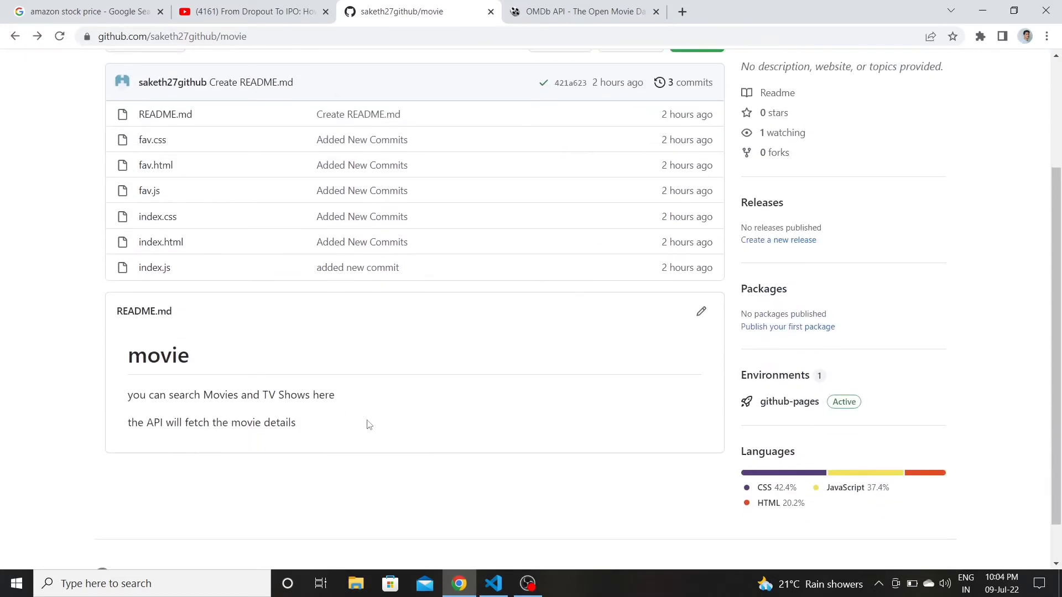
pyautogui.scroll(1, 368, 425)
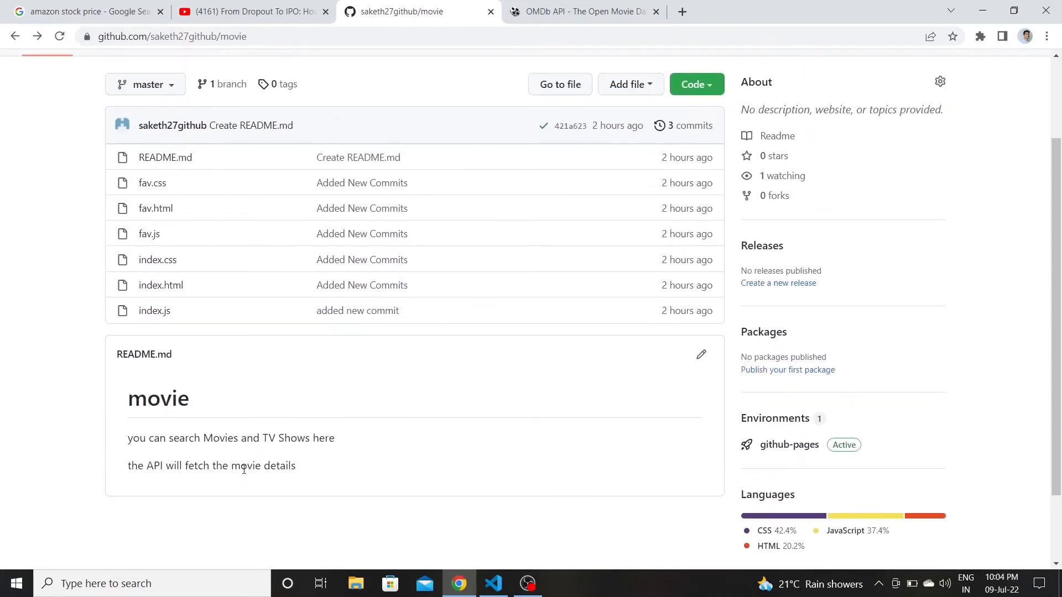
pyautogui.scroll(3, 372, 473)
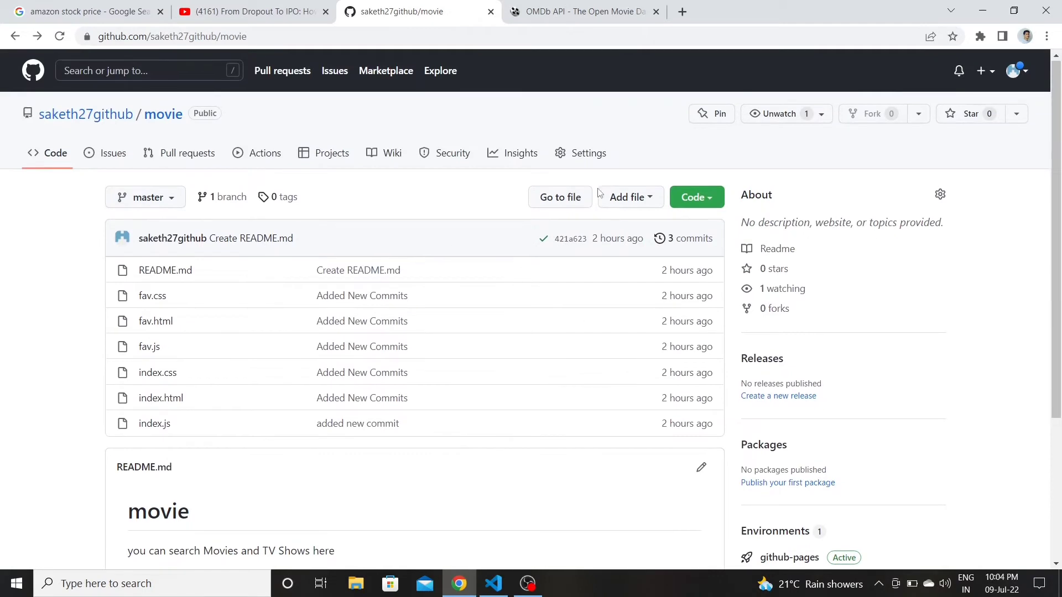
# From the repository's Pages settings, launch the published IMDb Clone site in a new tab.
pyautogui.click(581, 154)
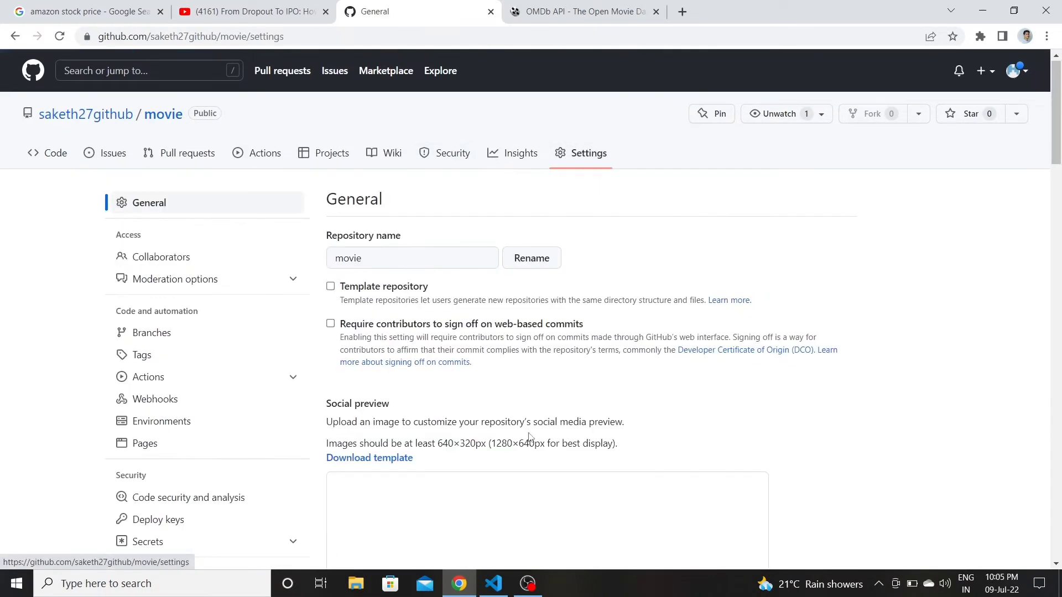
pyautogui.click(144, 444)
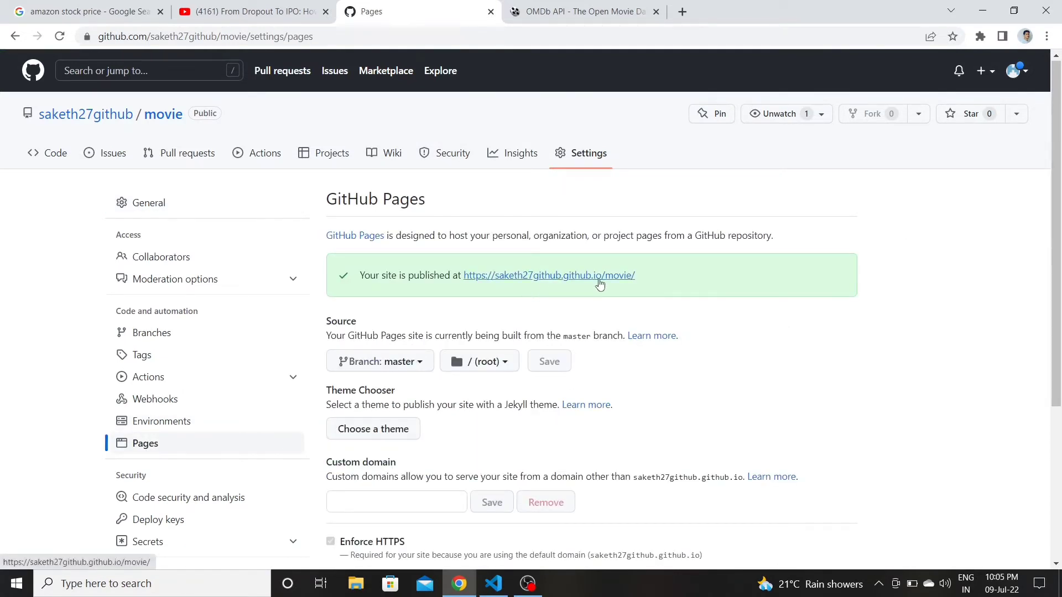
pyautogui.rightClick(600, 283)
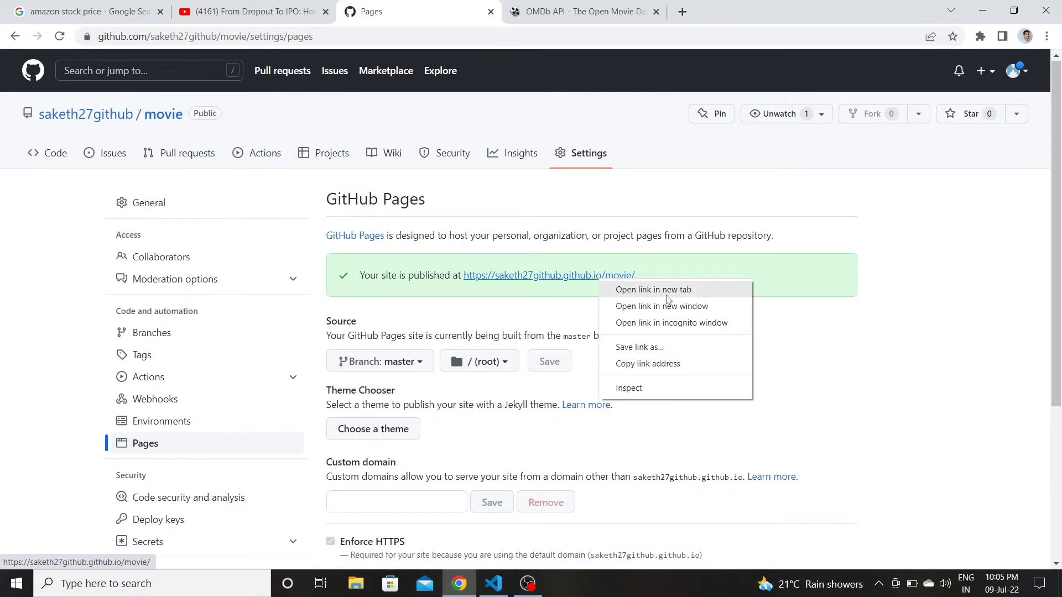
pyautogui.click(652, 290)
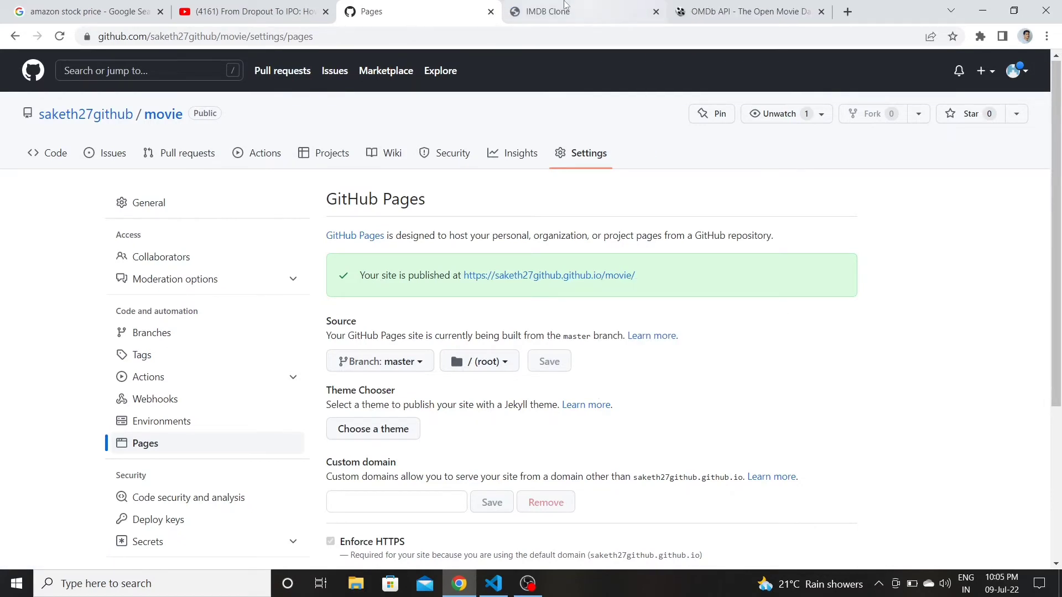
# Search the IMDb Clone for 'speed' and show the details of Speed (1994).
pyautogui.click(557, 11)
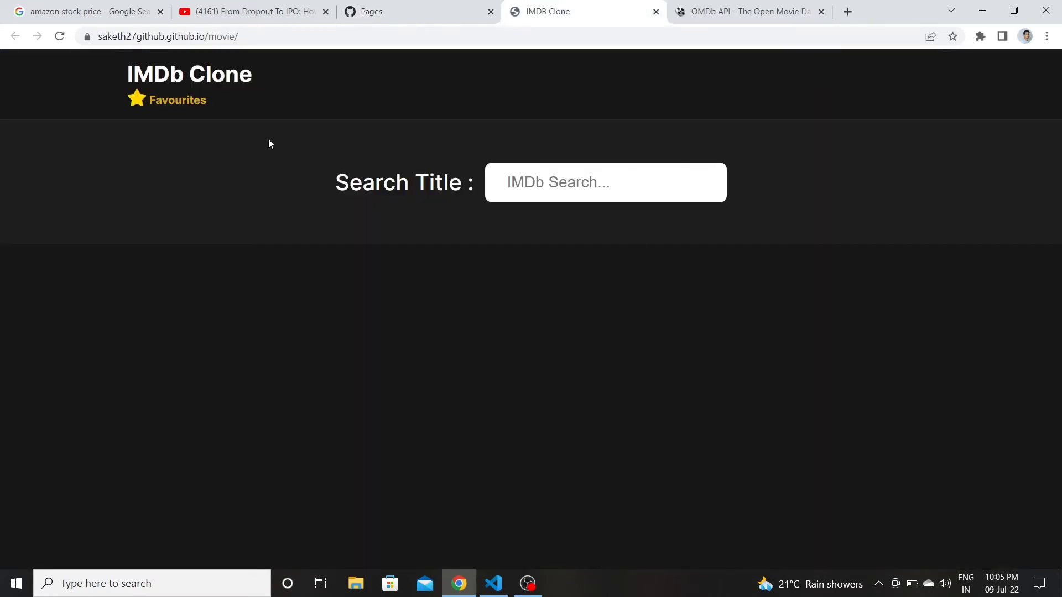
pyautogui.click(608, 187)
pyautogui.write('sp')
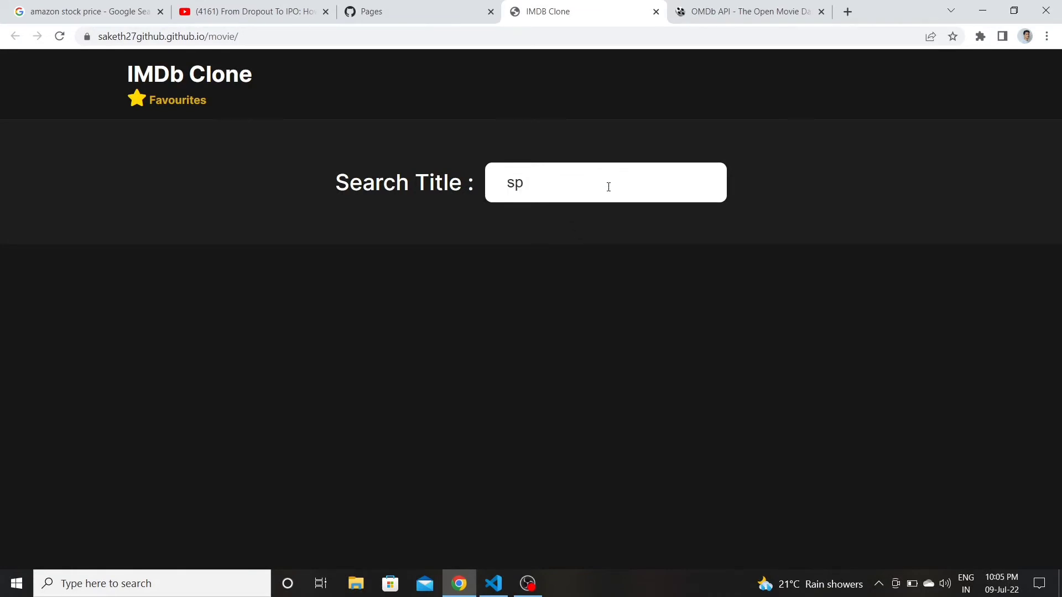
pyautogui.write('eed')
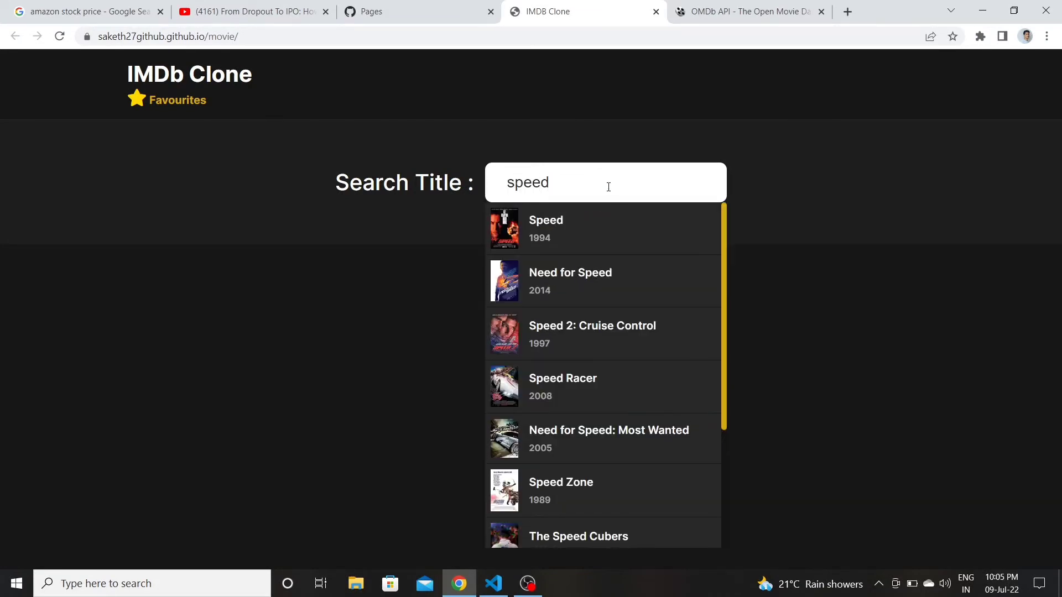
pyautogui.click(600, 224)
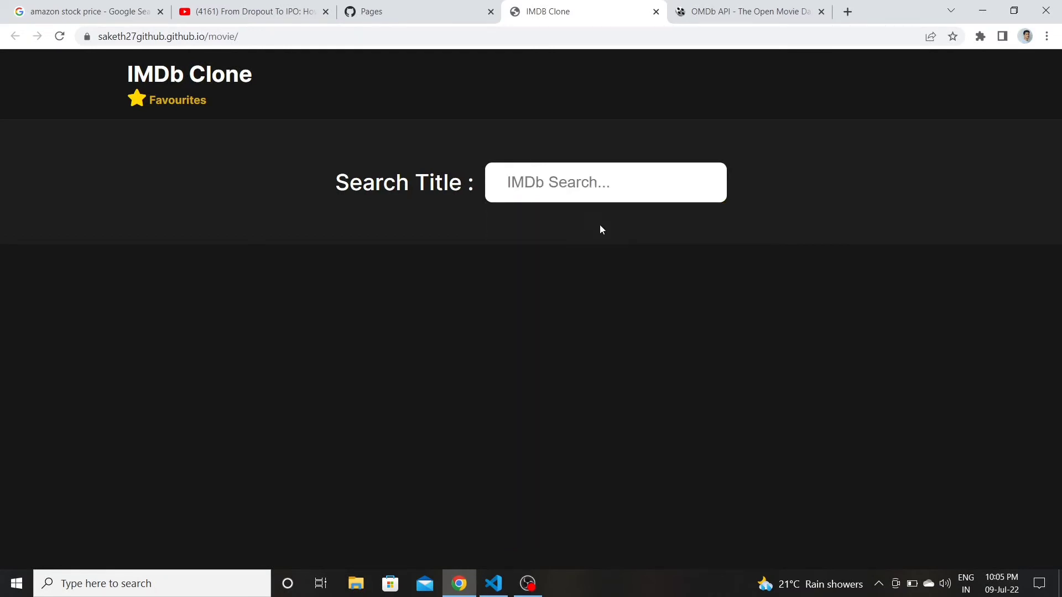
pyautogui.scroll(-1, 531, 332)
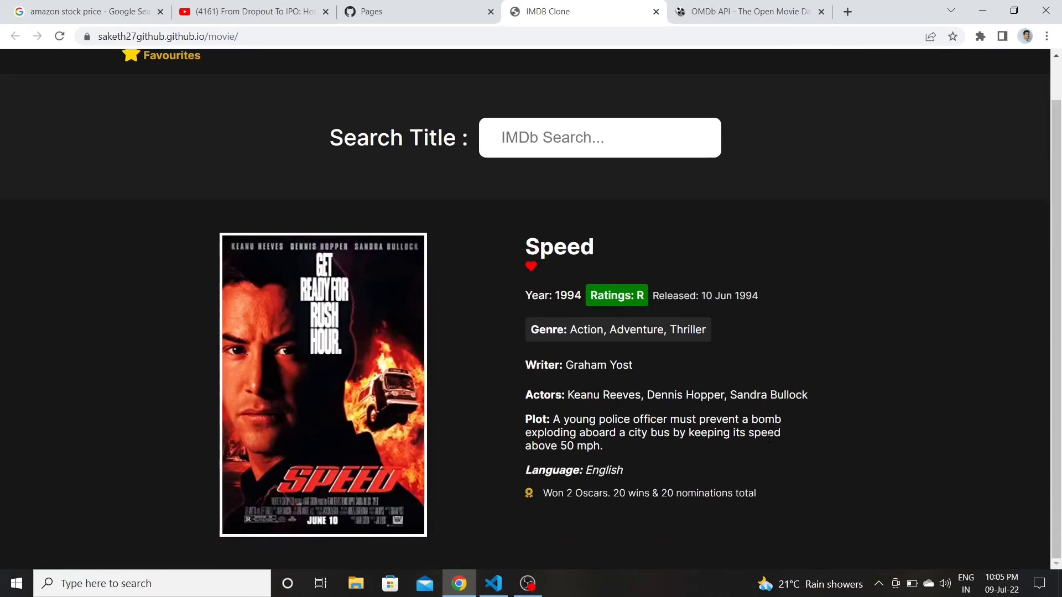
pyautogui.scroll(1, 496, 417)
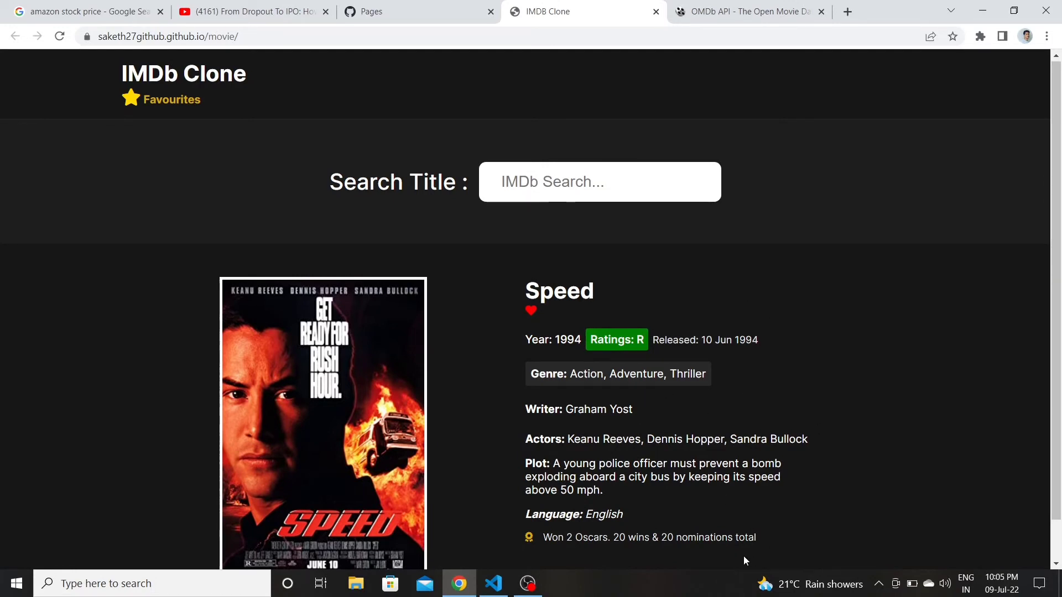
# Toggle Speed's favourite heart off and on, leaving it marked as a favourite.
pyautogui.click(532, 312)
pyautogui.click(533, 314)
pyautogui.click(532, 313)
pyautogui.click(531, 313)
pyautogui.write('bat')
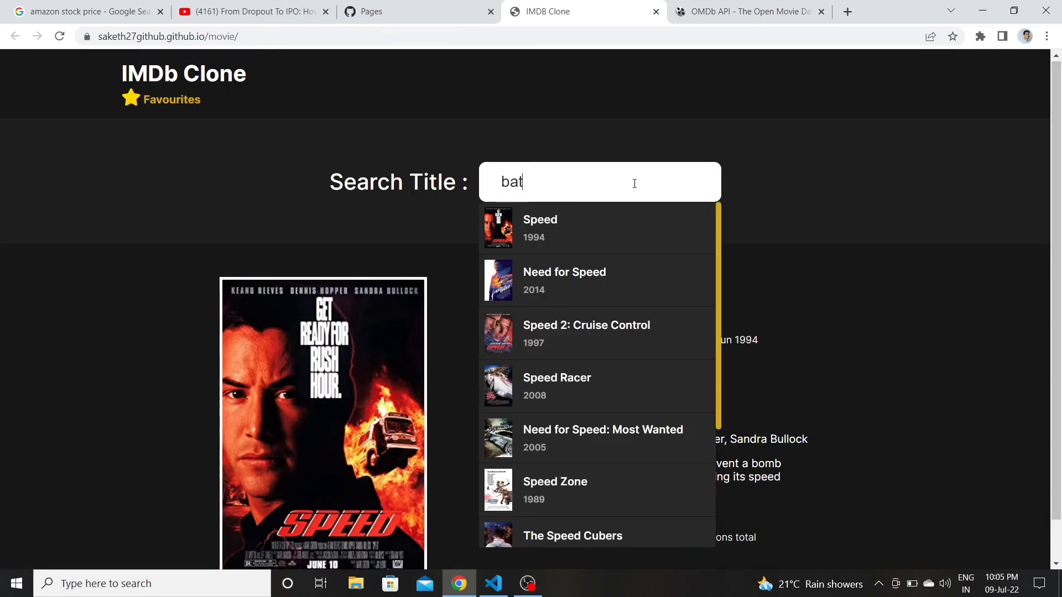
pyautogui.write('man')
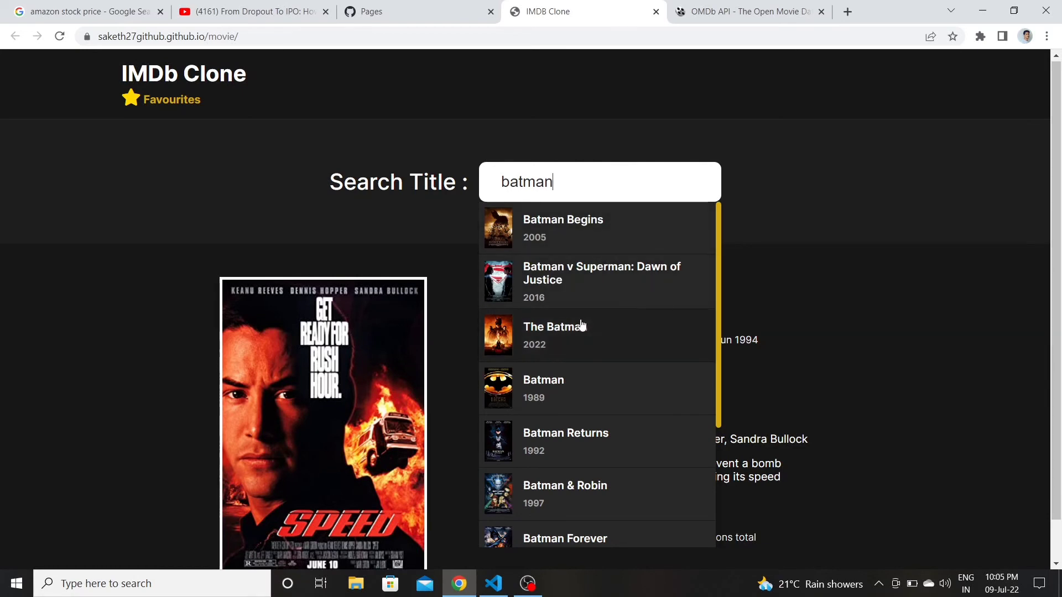
# Search 'batman', dismissing the first suggestions, and show the details of Batman Begins (2005).
pyautogui.click(580, 320)
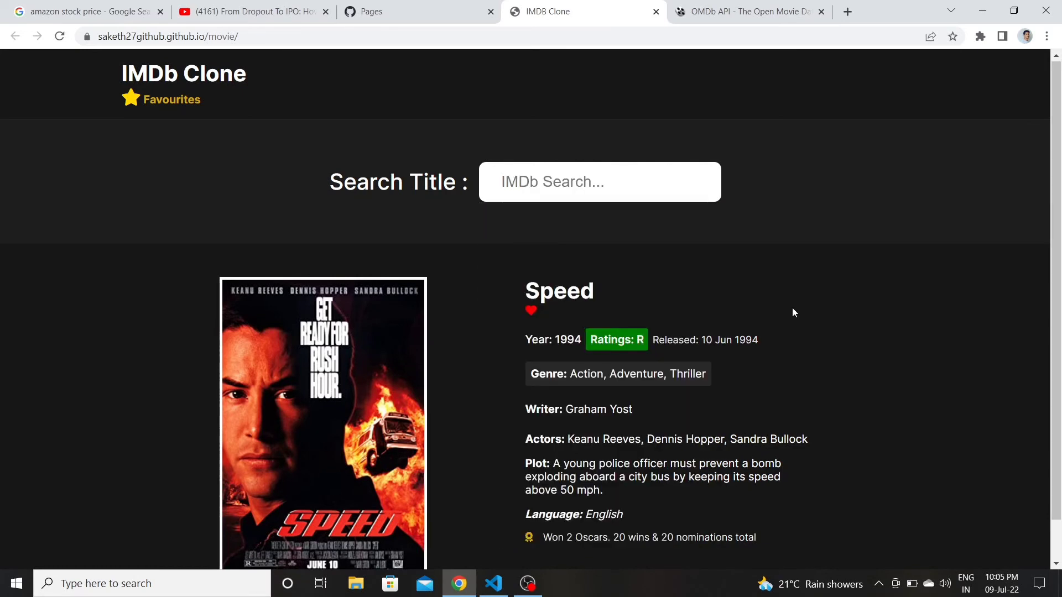
pyautogui.click(545, 182)
pyautogui.write('batman')
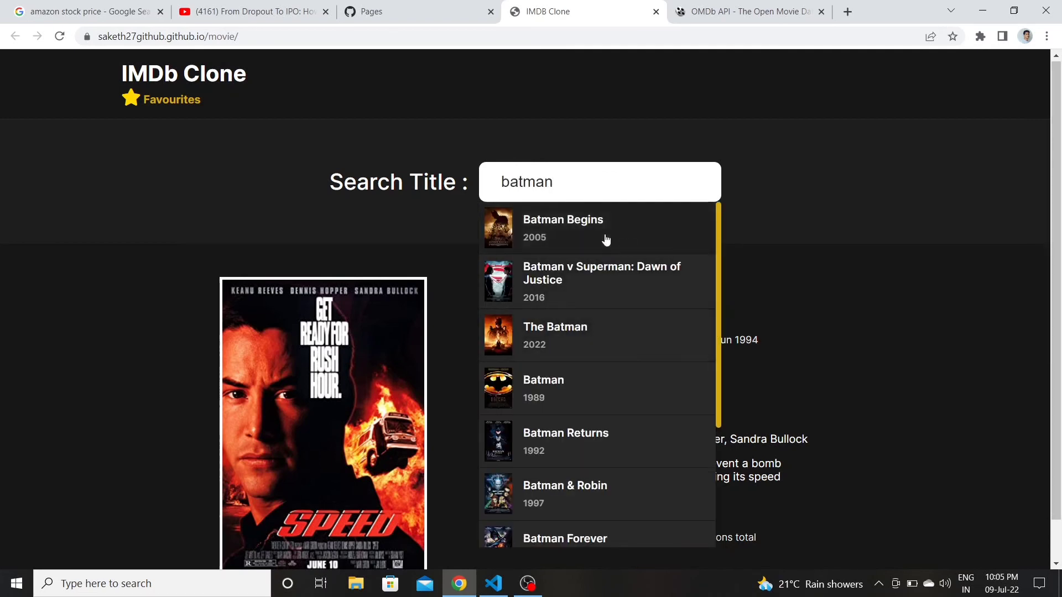
pyautogui.click(605, 240)
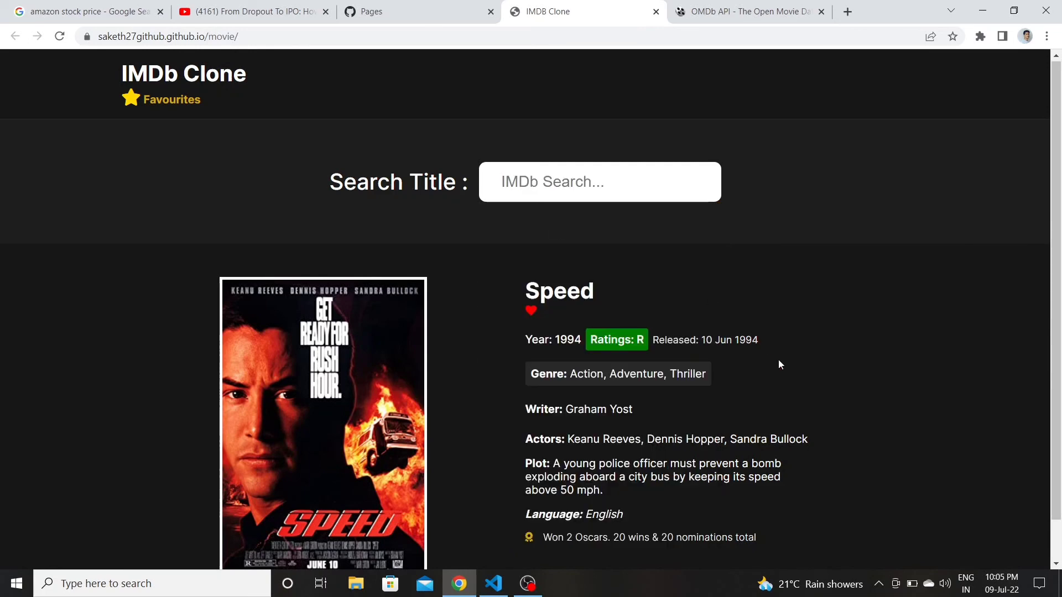
pyautogui.scroll(1, 716, 237)
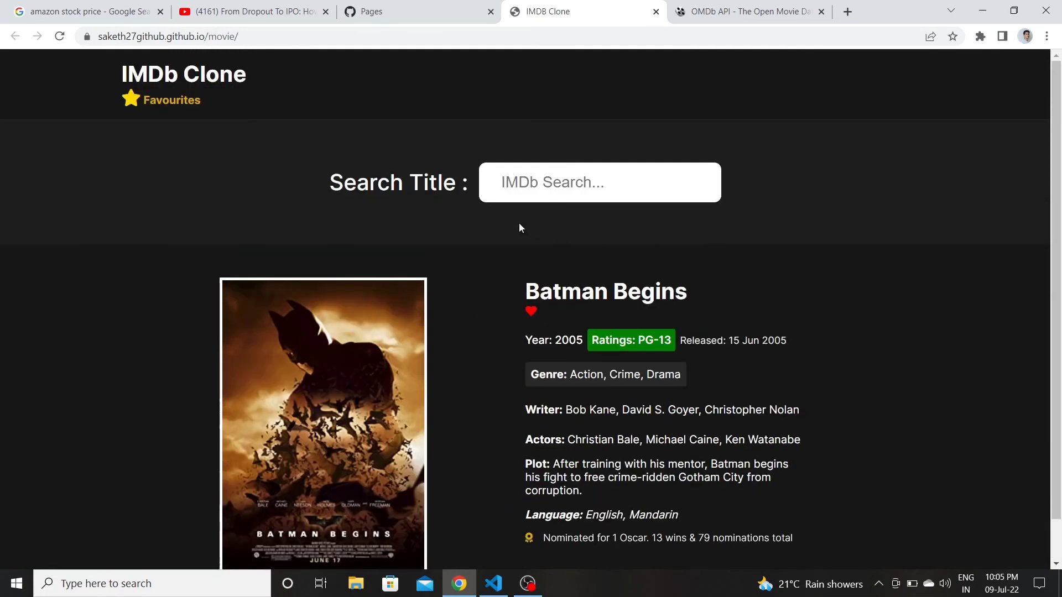